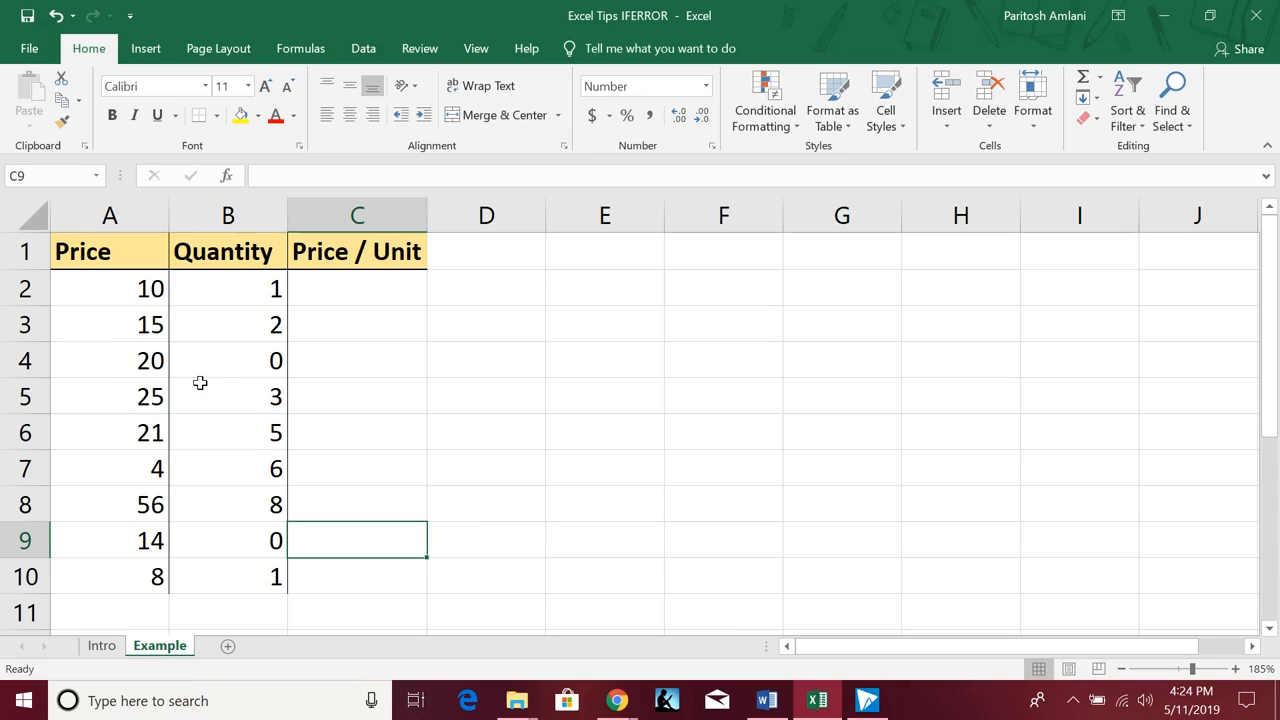
- Enter the formula =A4/B4 in cell C4 to divide the price by the quantity
left_click(336, 370)
type("=")
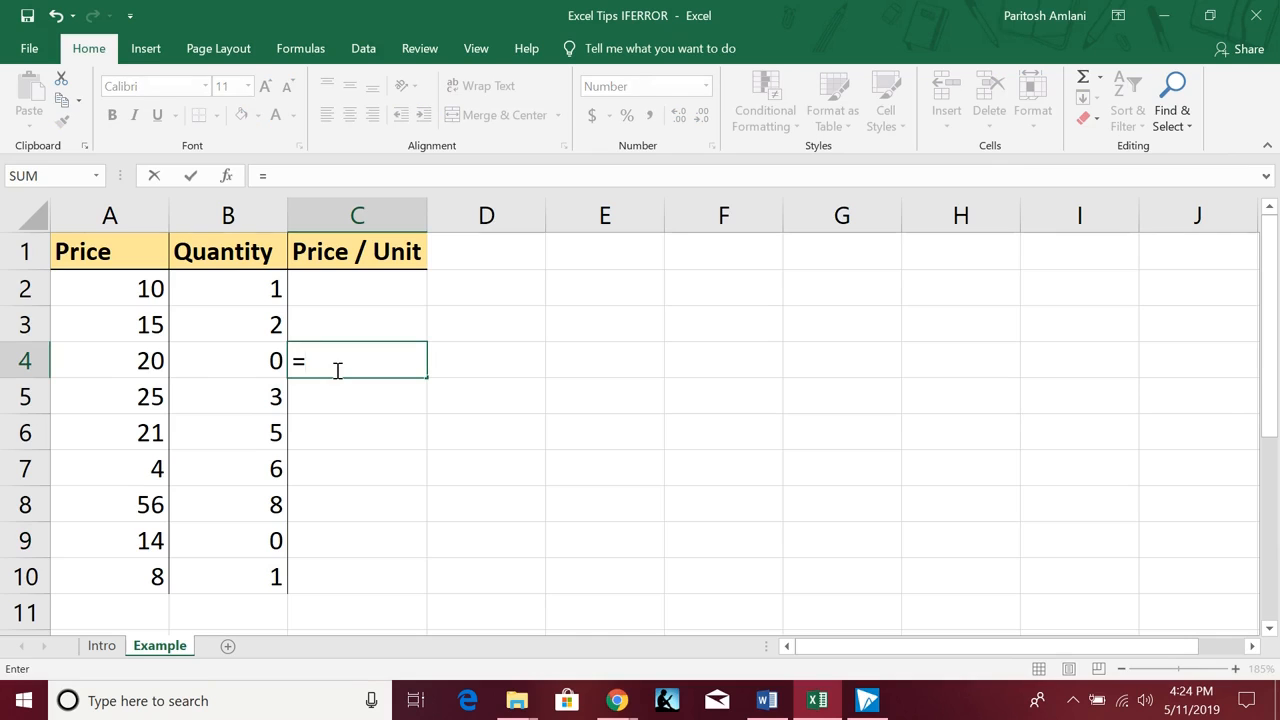
left_click(132, 364)
type("/")
left_click(256, 361)
key("Return")
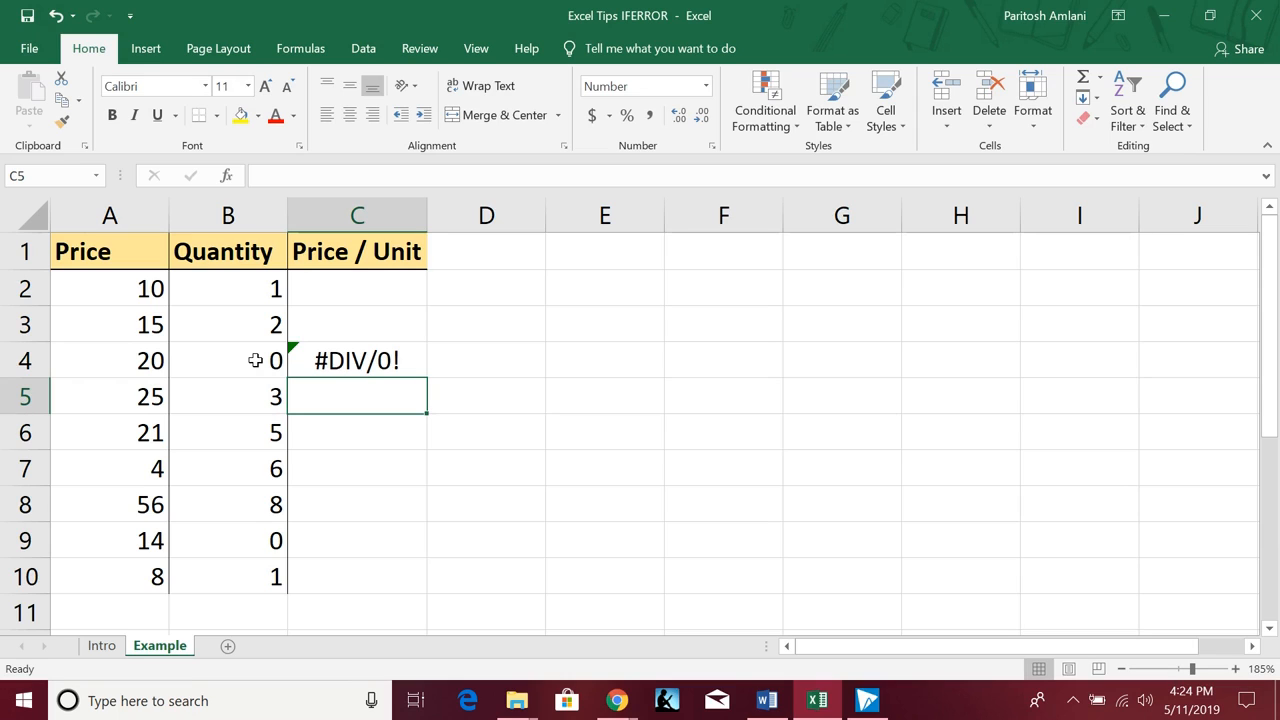
- Enter Toronto in cell E2 and the number 1 in cell F2
left_click(580, 297)
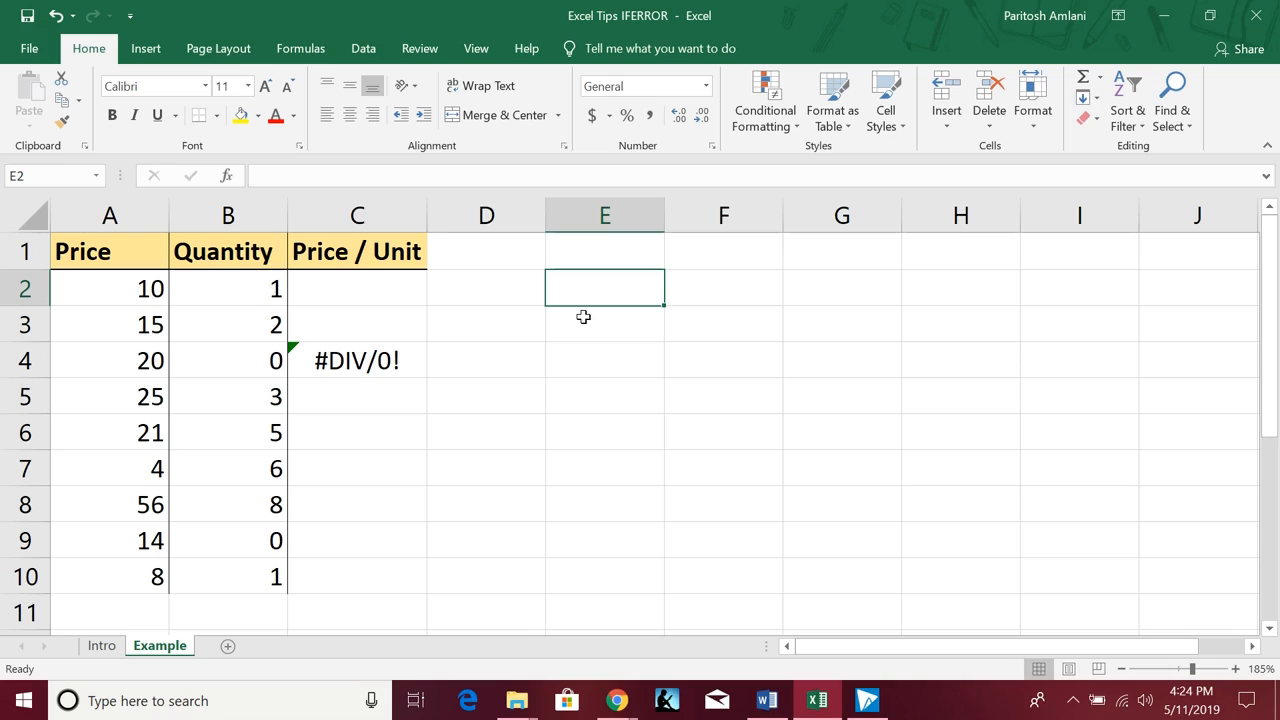
type("Tor")
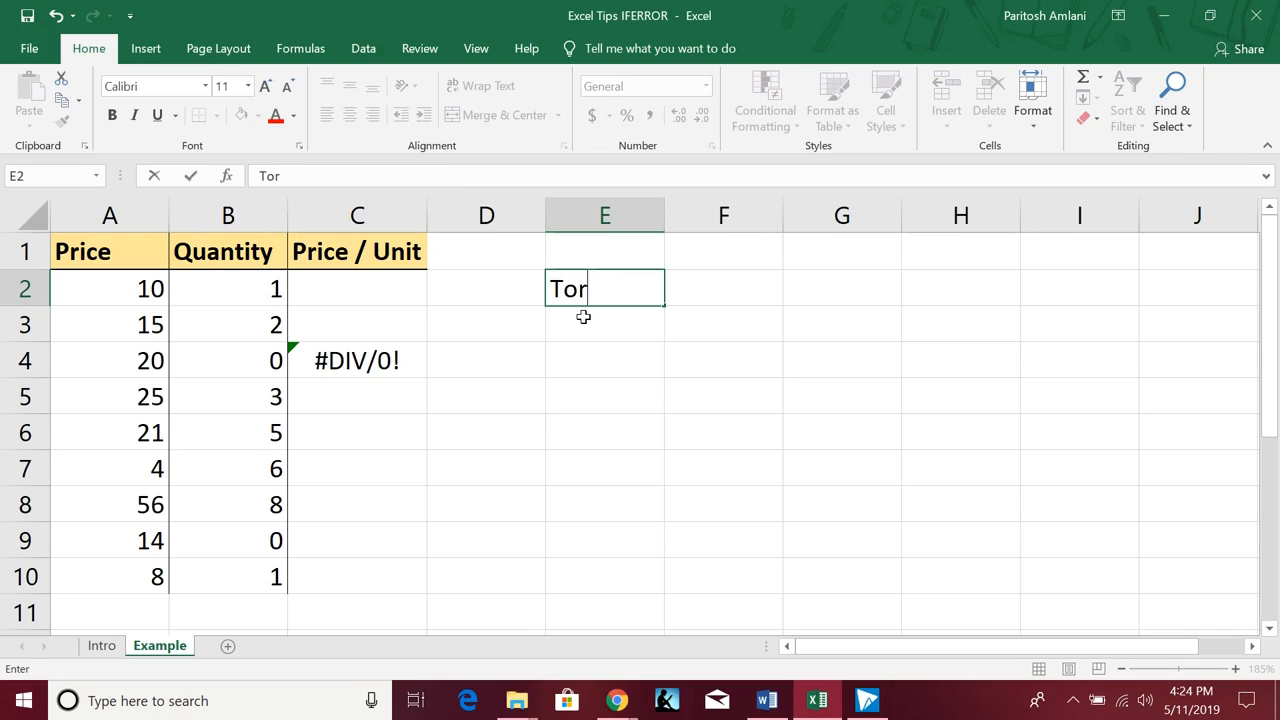
type("onto")
key("Tab")
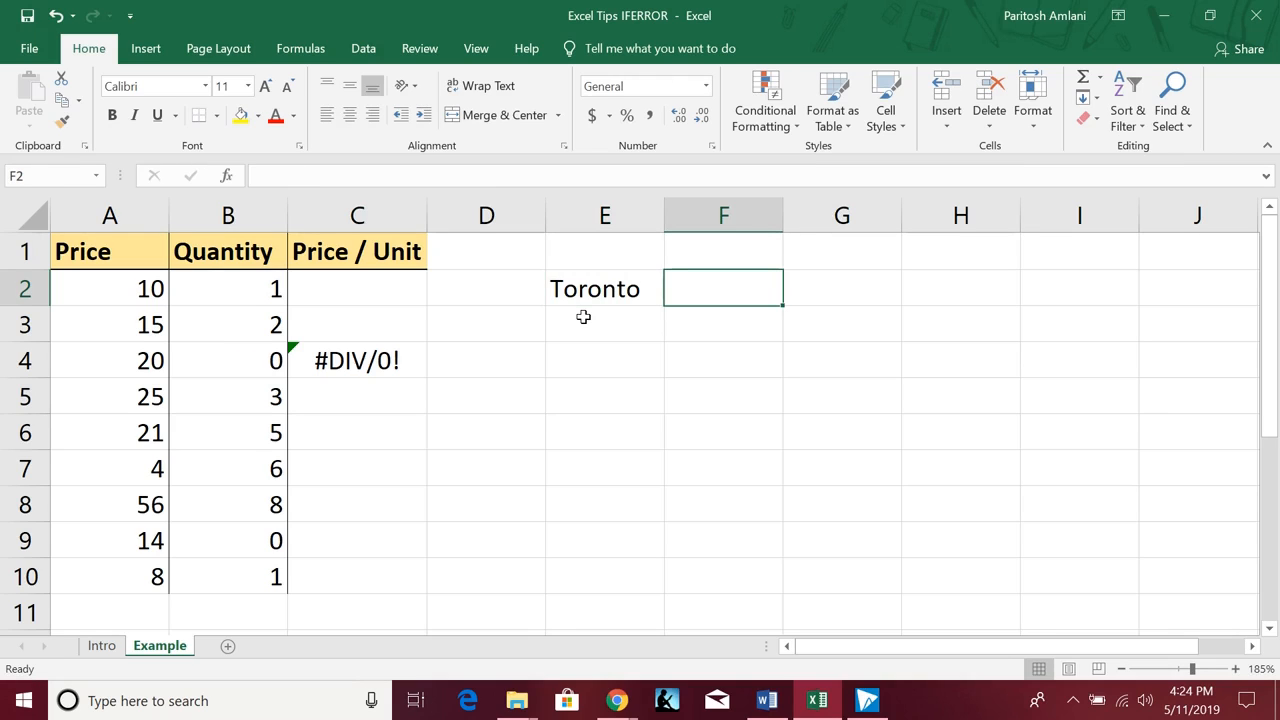
type("1")
key("Tab")
- Enter the formula =E2+F2 in cell G2 to add the text and the number
type("=")
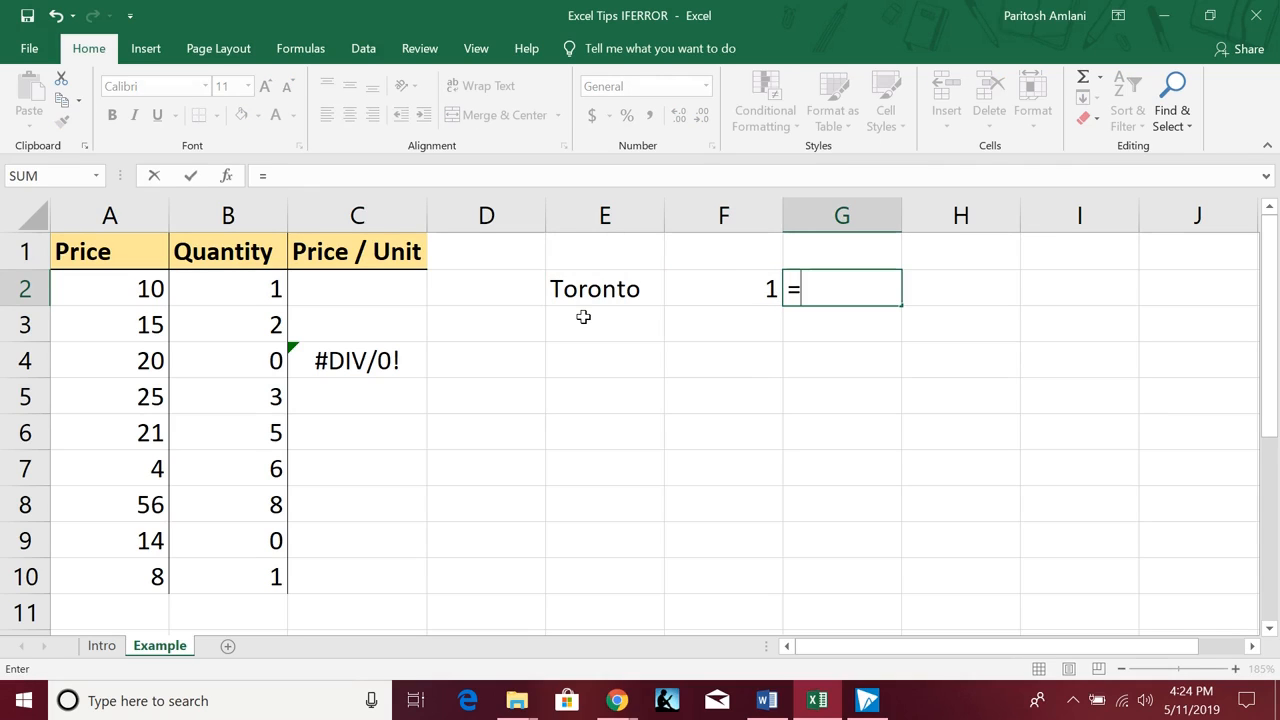
left_click(636, 292)
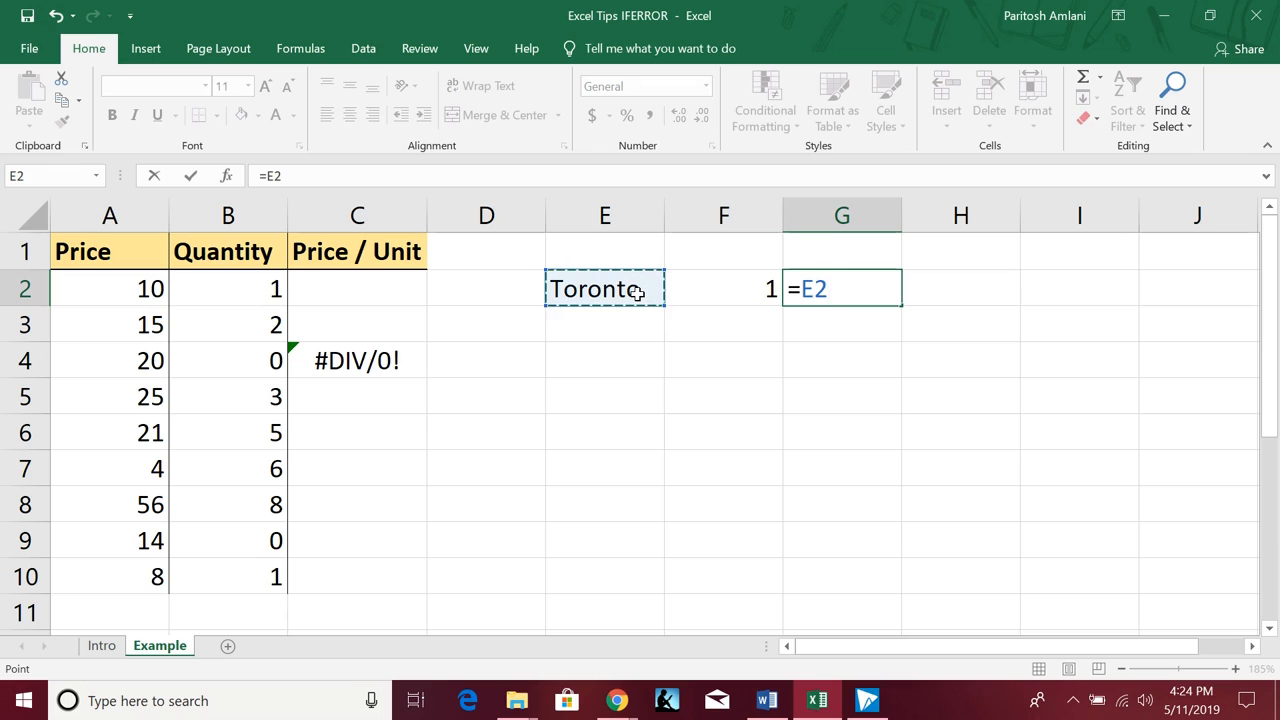
type("+")
left_click(721, 284)
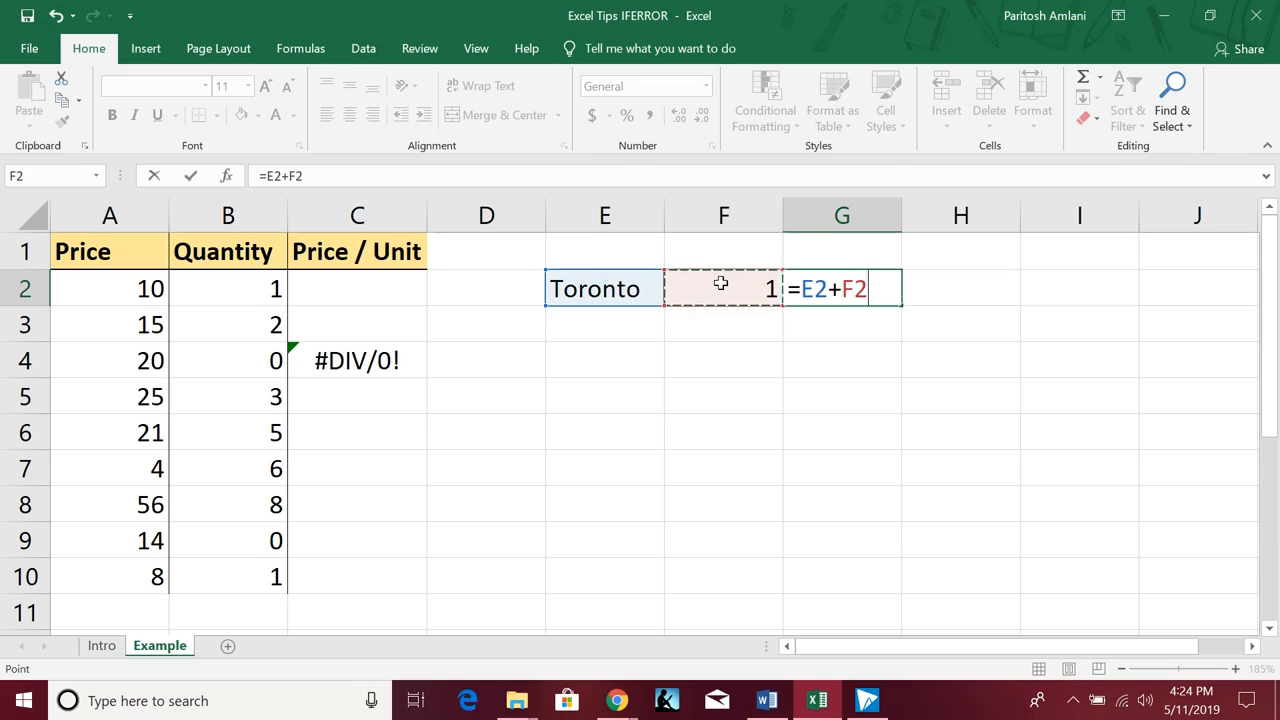
key("Return")
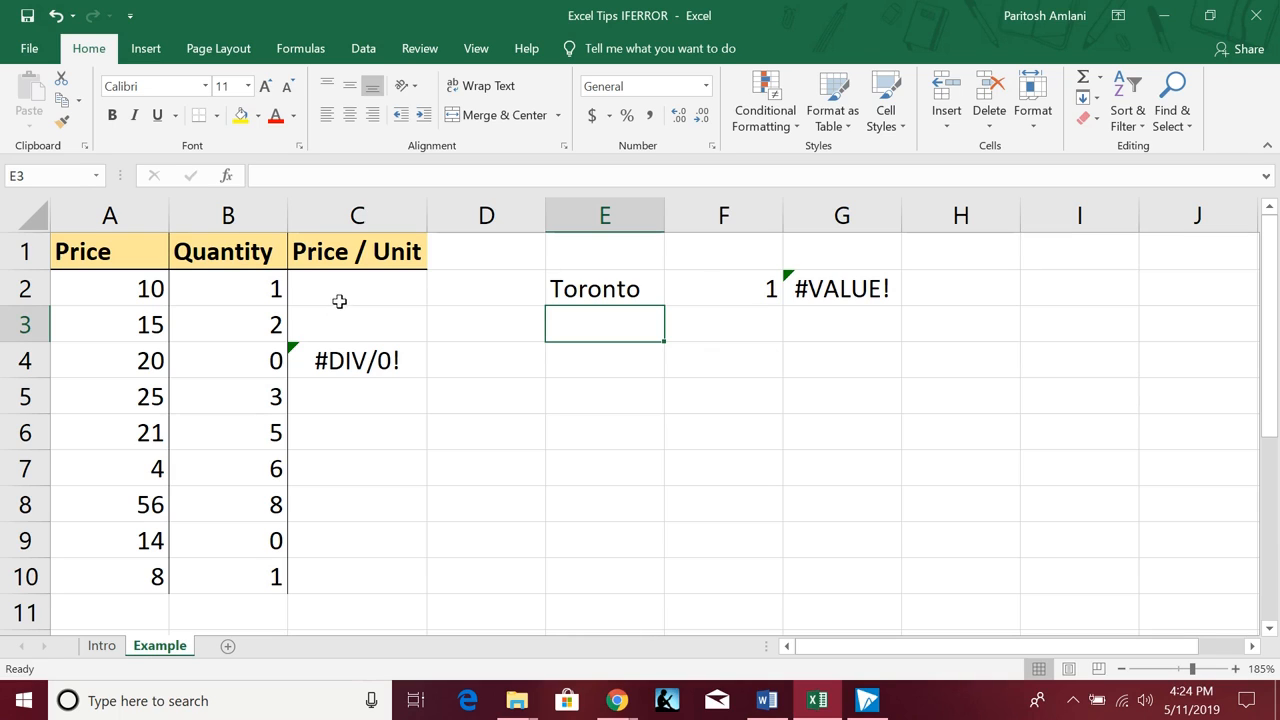
- Replace the division formula in cell C4 with the start of an IFERROR function
left_click(340, 361)
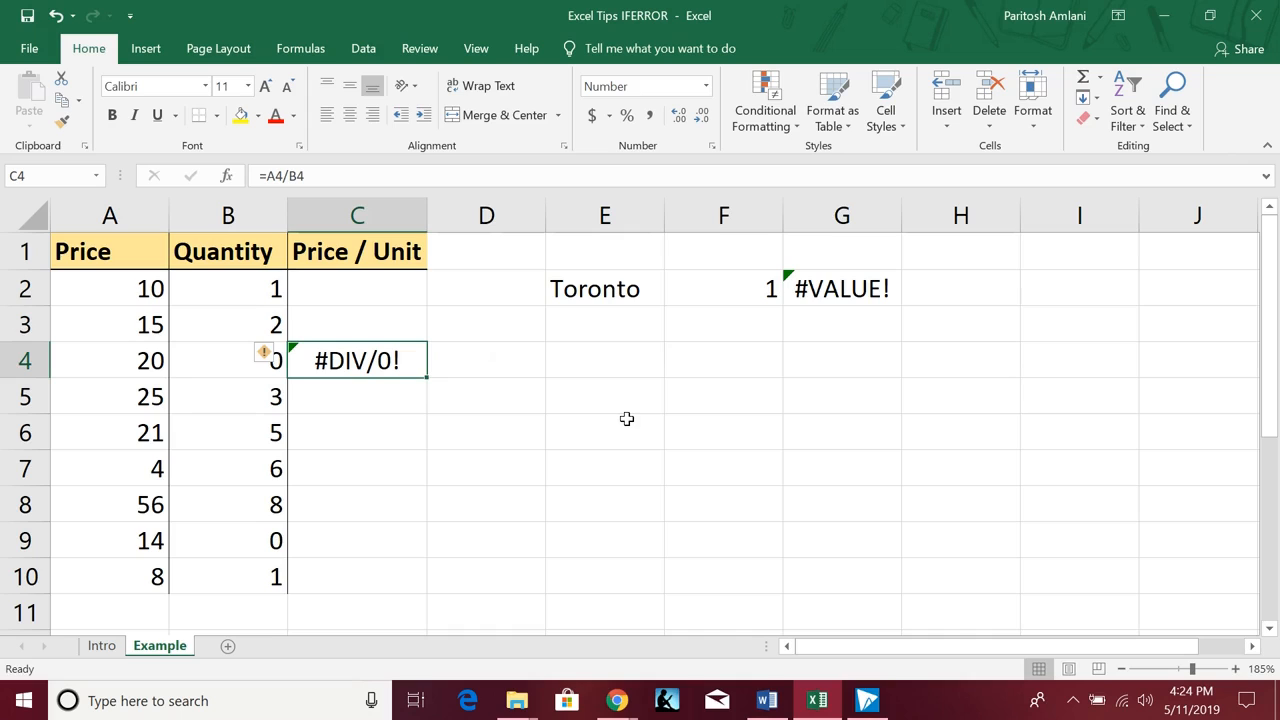
type("=")
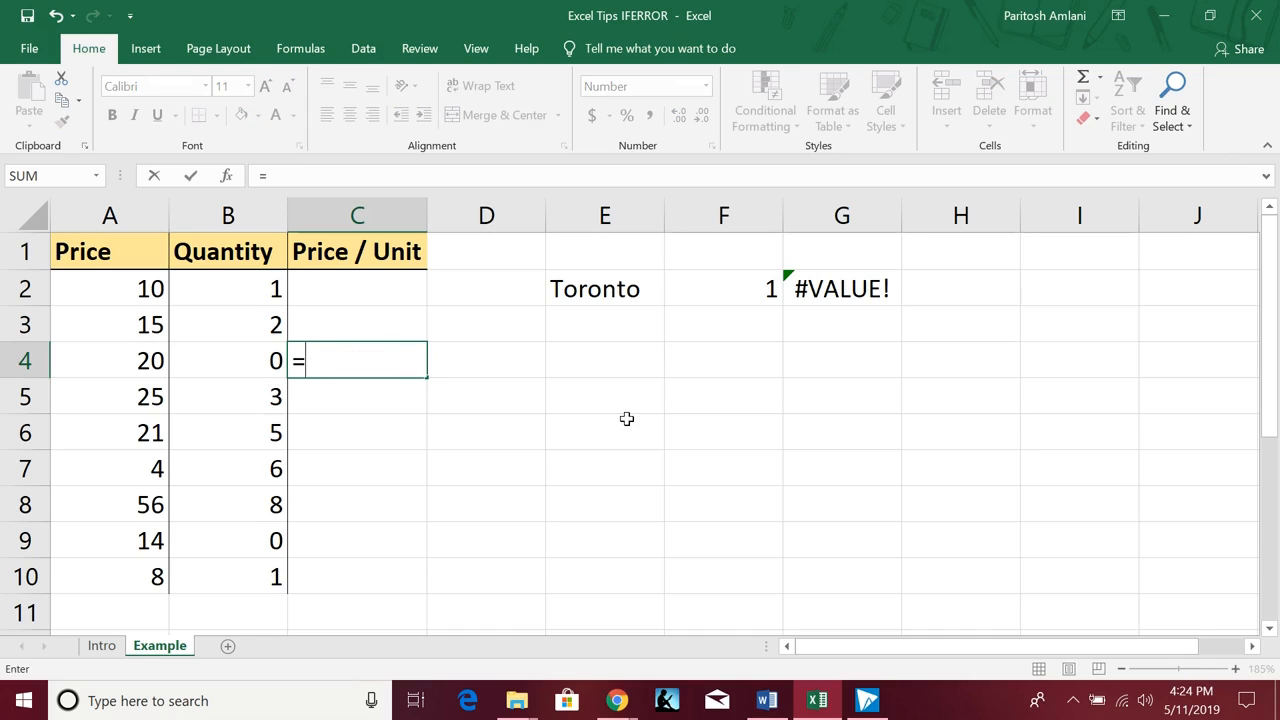
type("i")
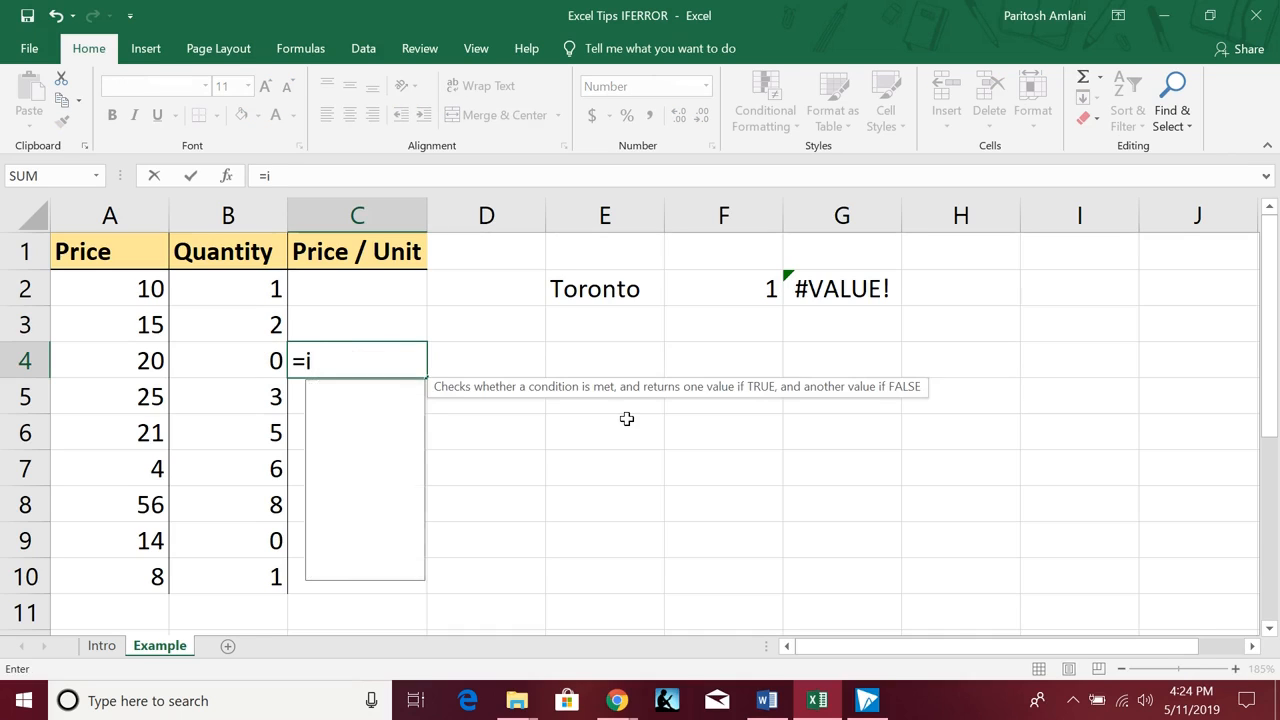
type("ferr")
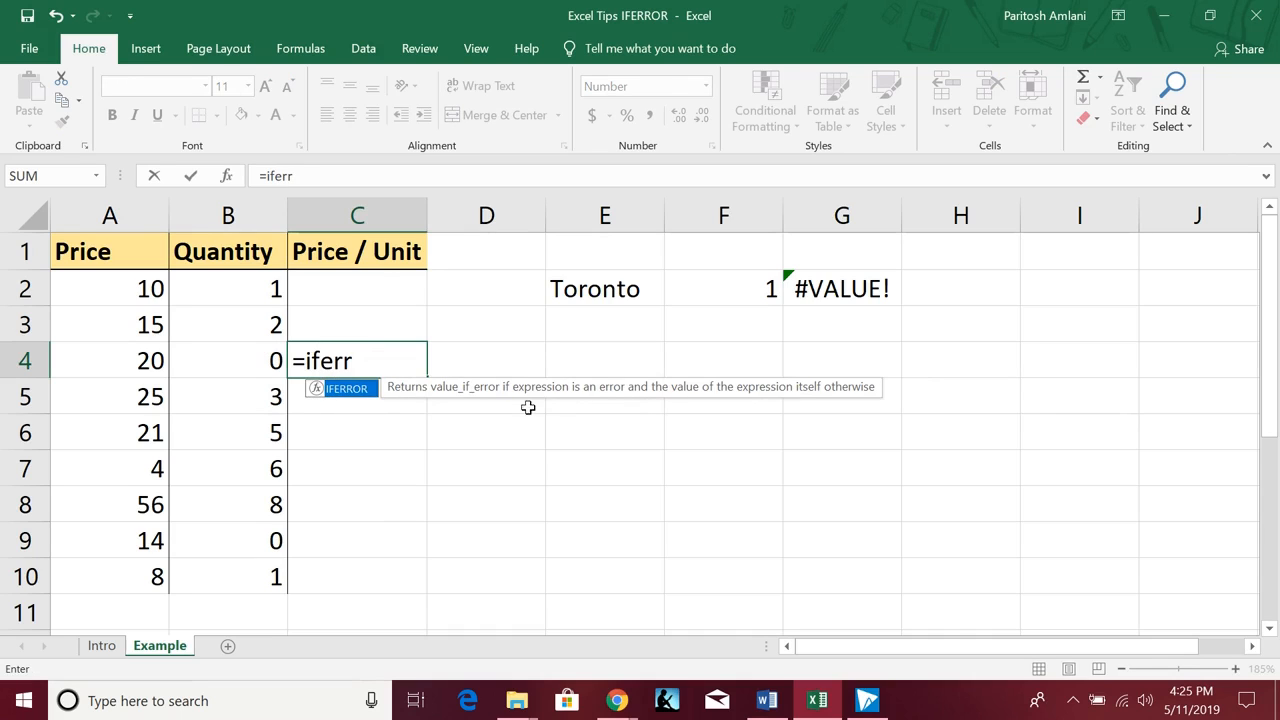
key("Return")
left_click(357, 365)
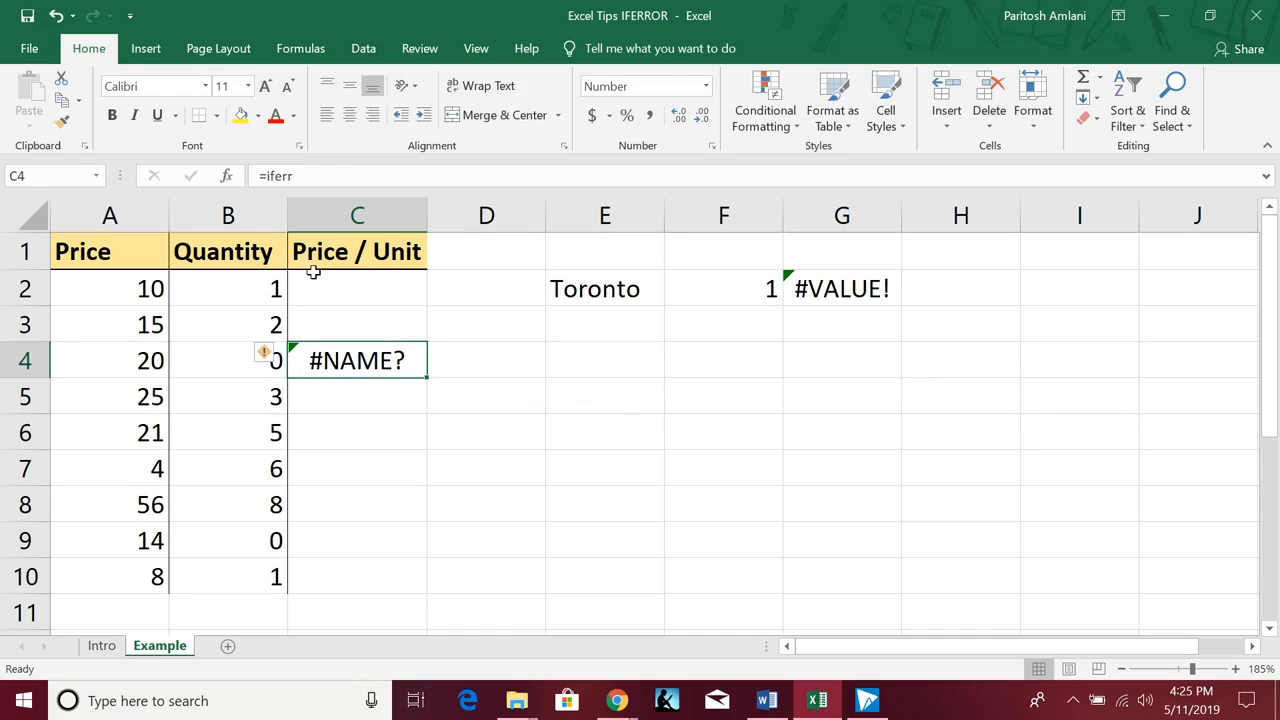
left_click(311, 178)
type("or")
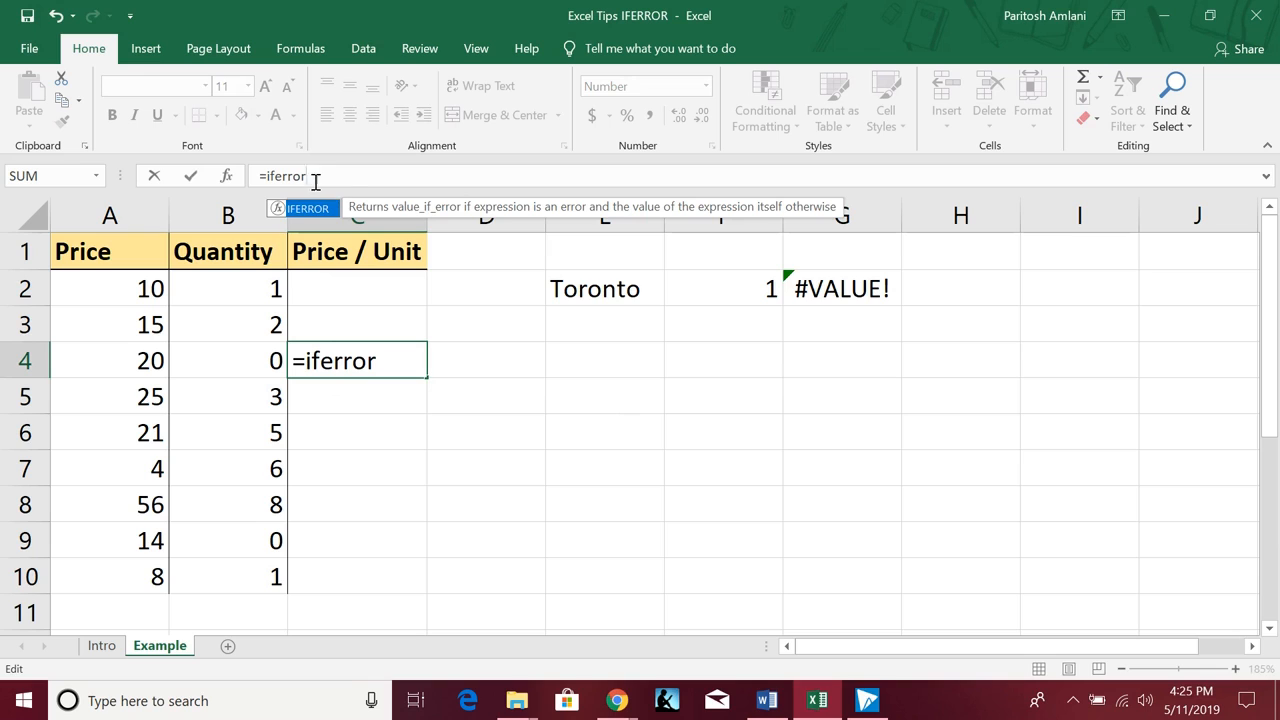
type("(")
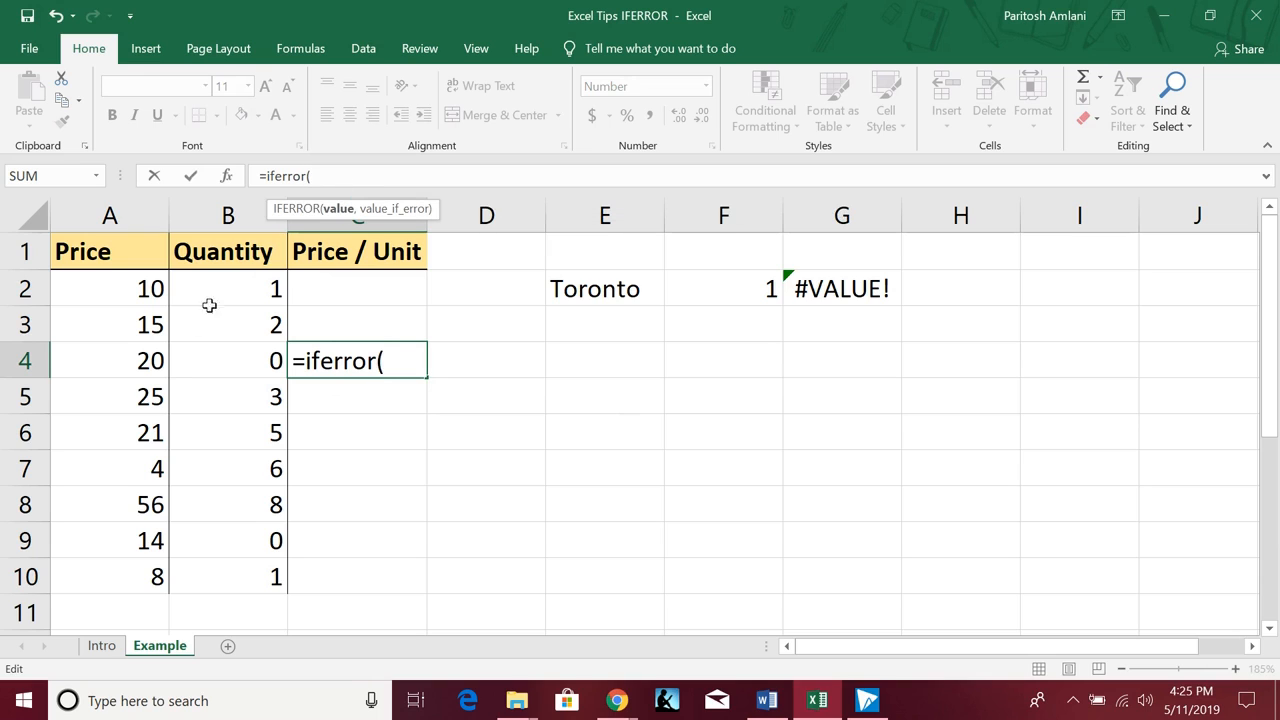
- Complete the IFERROR formula in cell C4 with A4/B4 as the value and 0 as the value if error
left_click(150, 358)
type("/0")
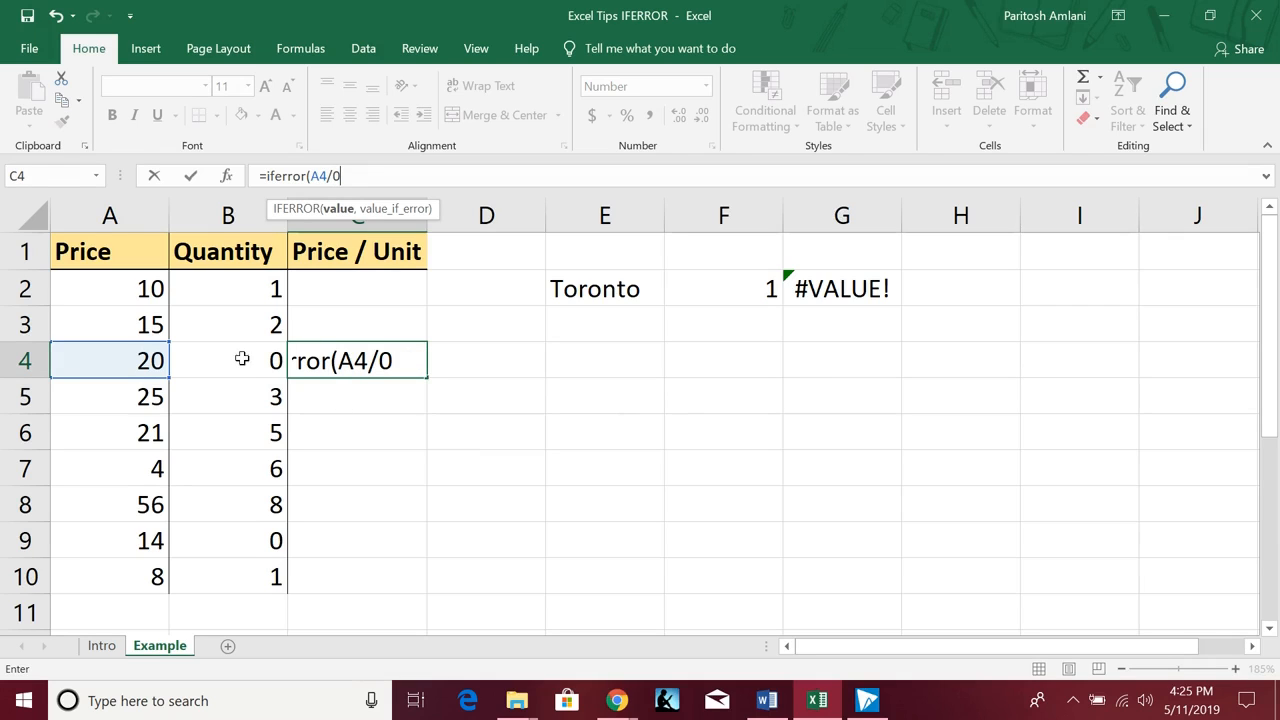
key("Return")
left_click(648, 408)
key("BackSpace")
left_click(257, 367)
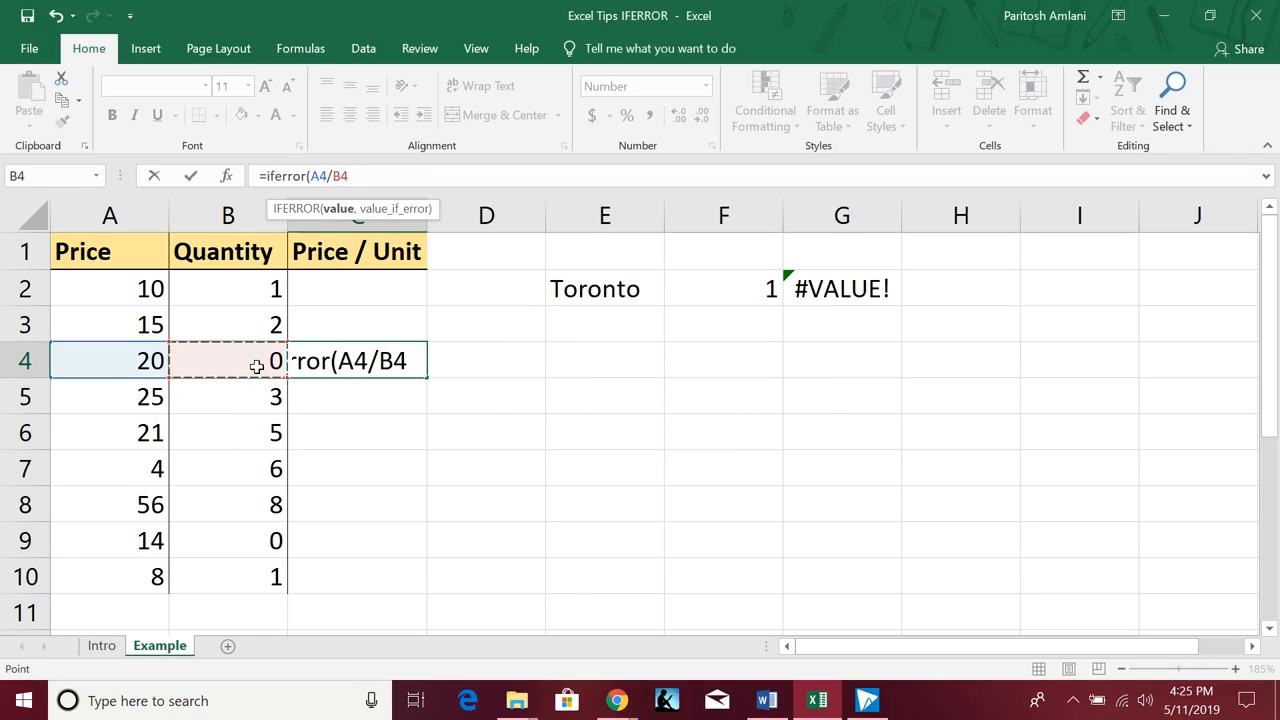
type(")")
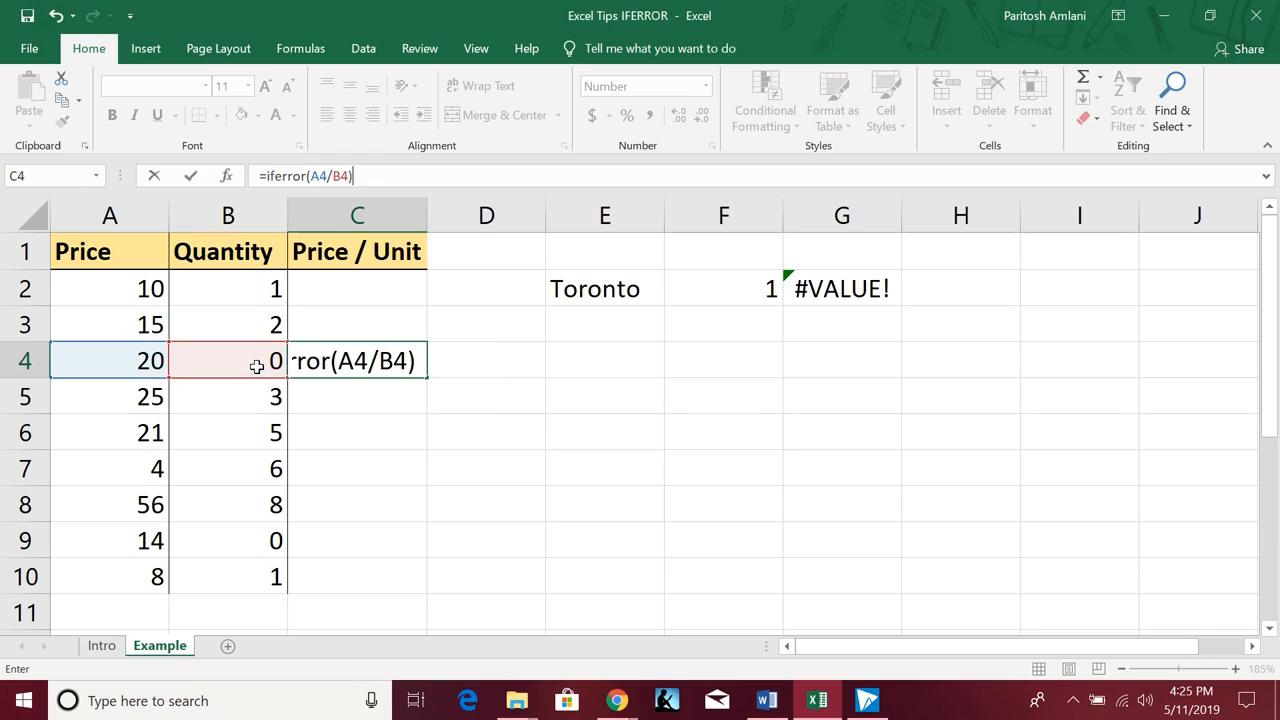
key("BackSpace")
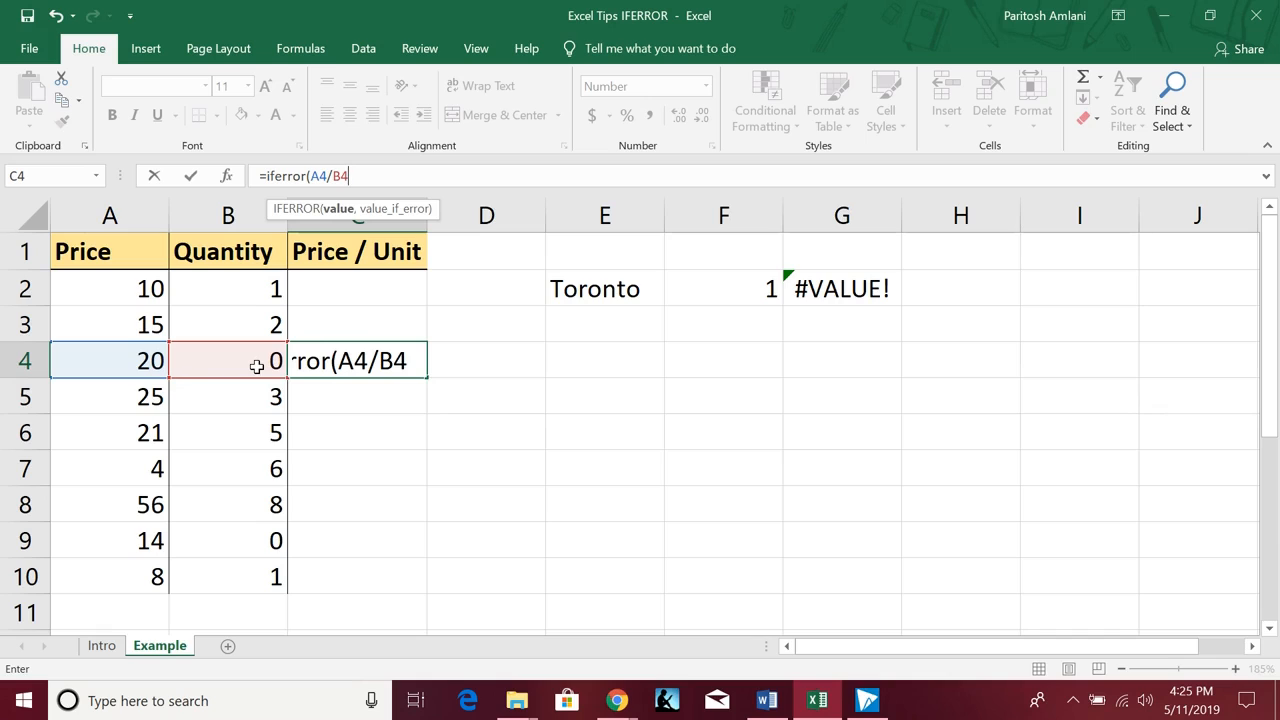
type(",")
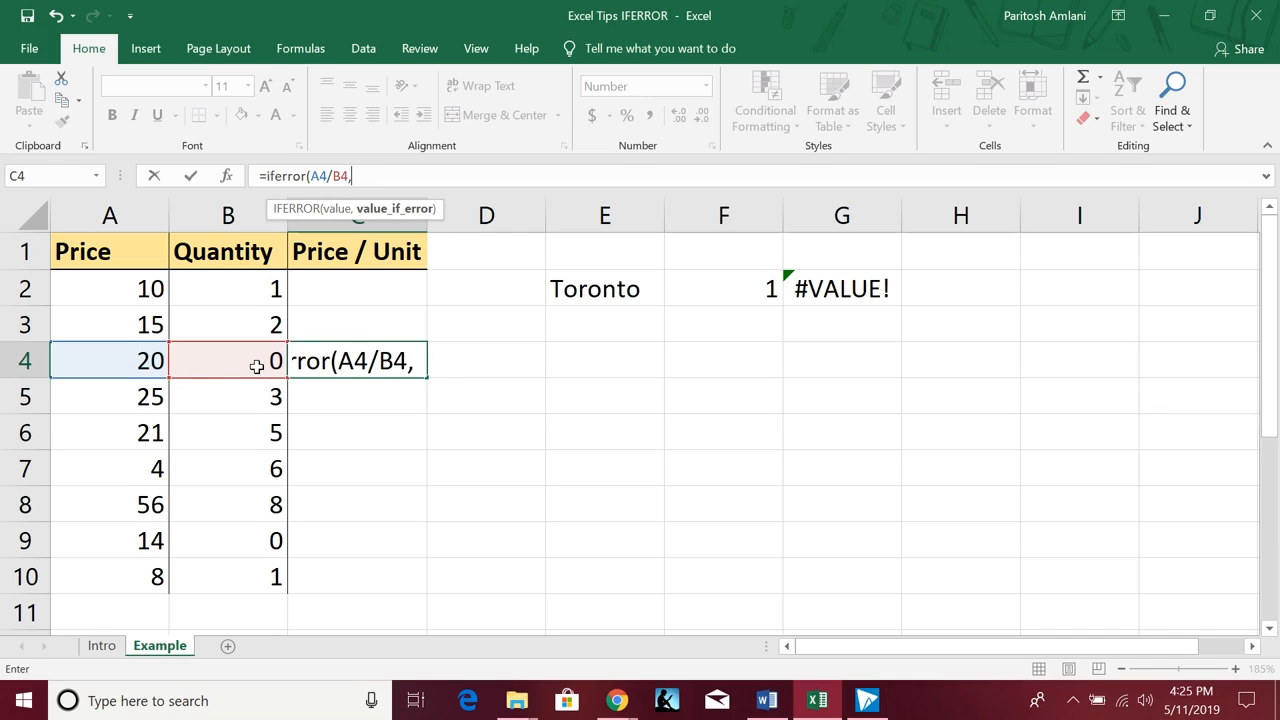
type("0)")
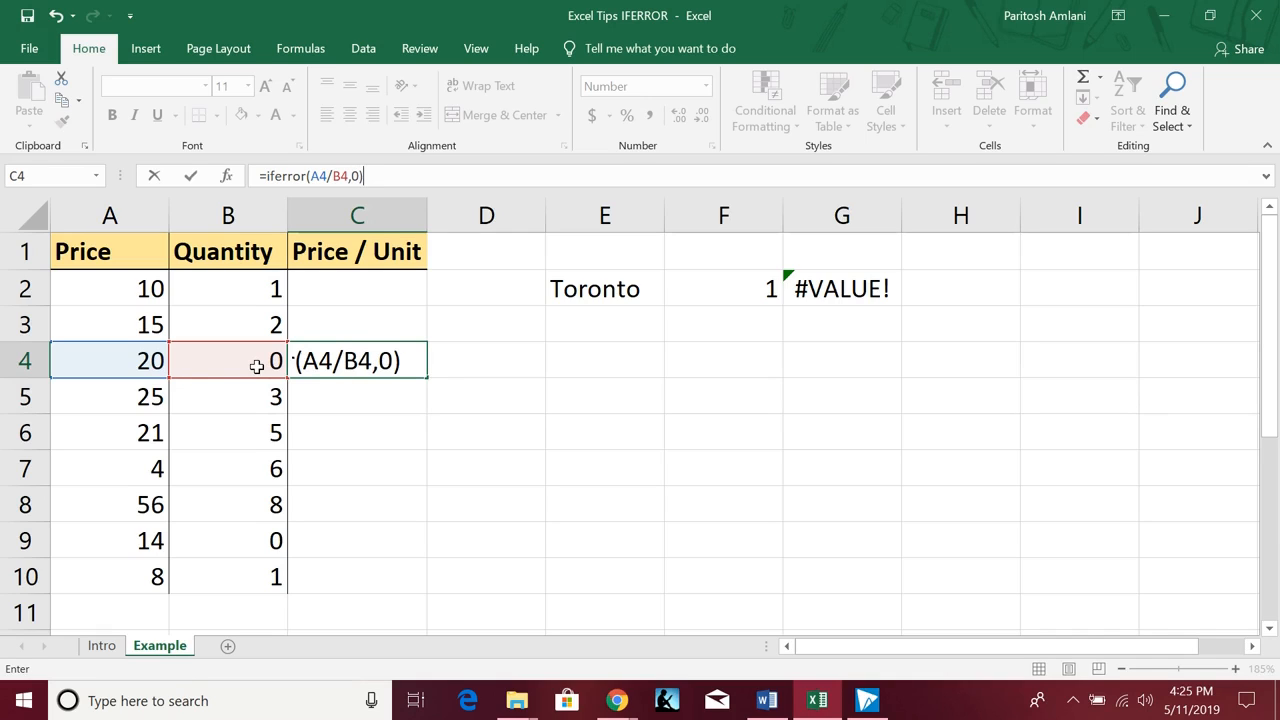
key("Return")
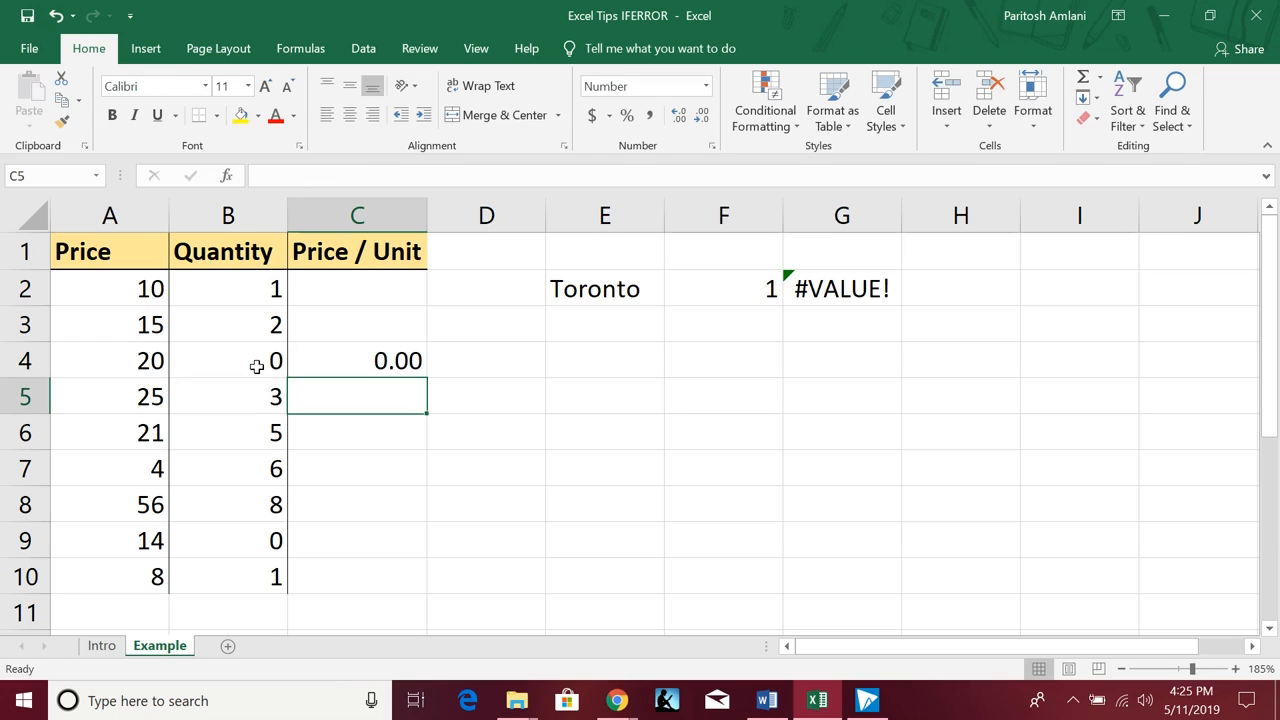
- Clear the addition formula from cell G2, keeping the cell open for editing
left_click(324, 358)
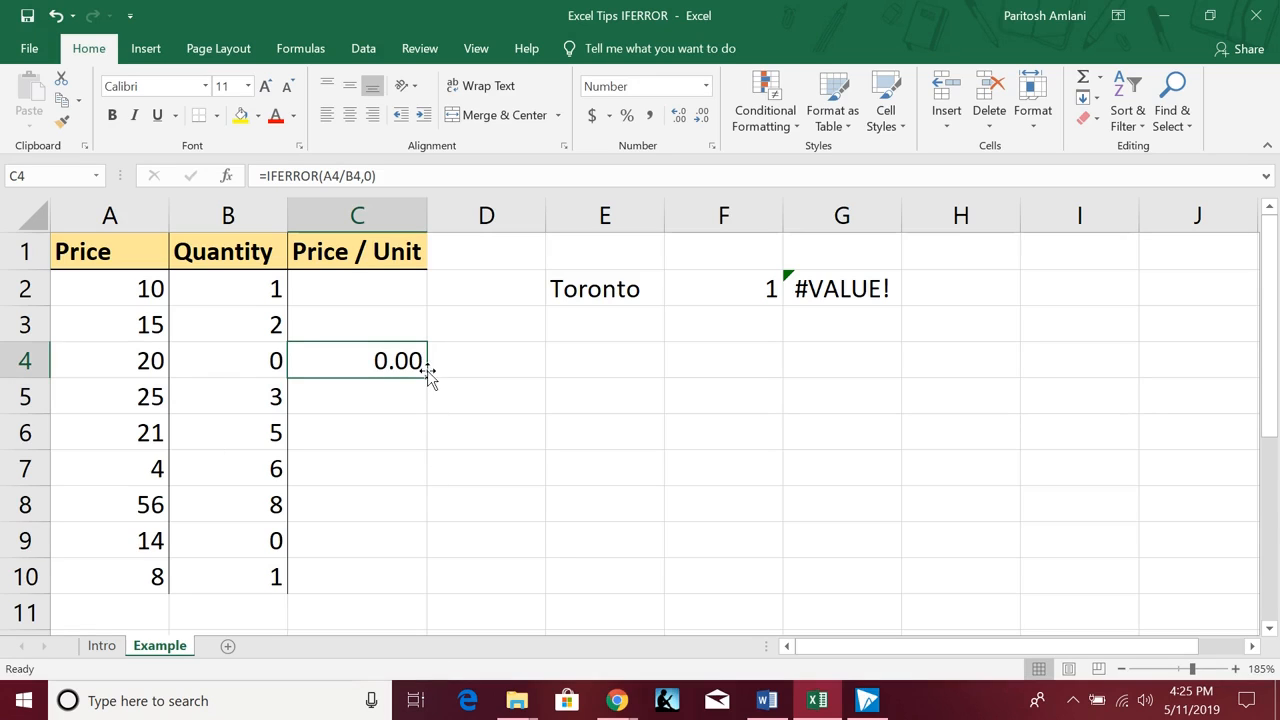
left_click(804, 278)
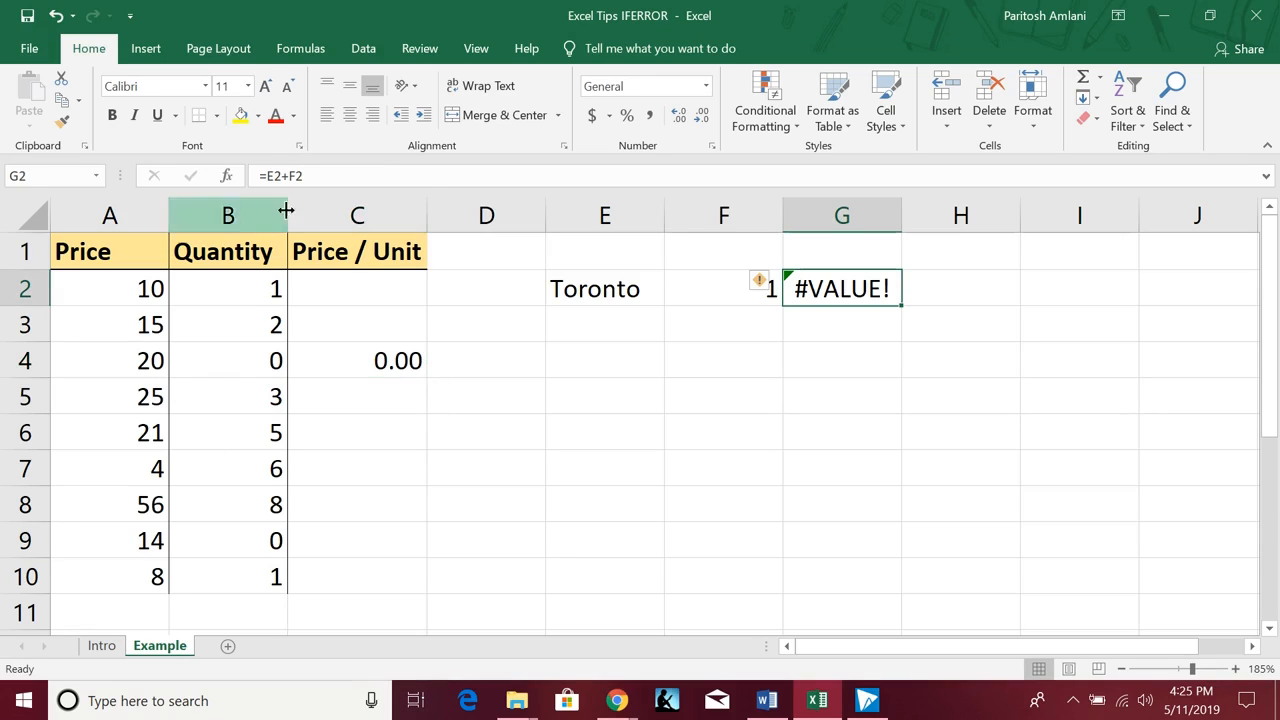
left_click(268, 177)
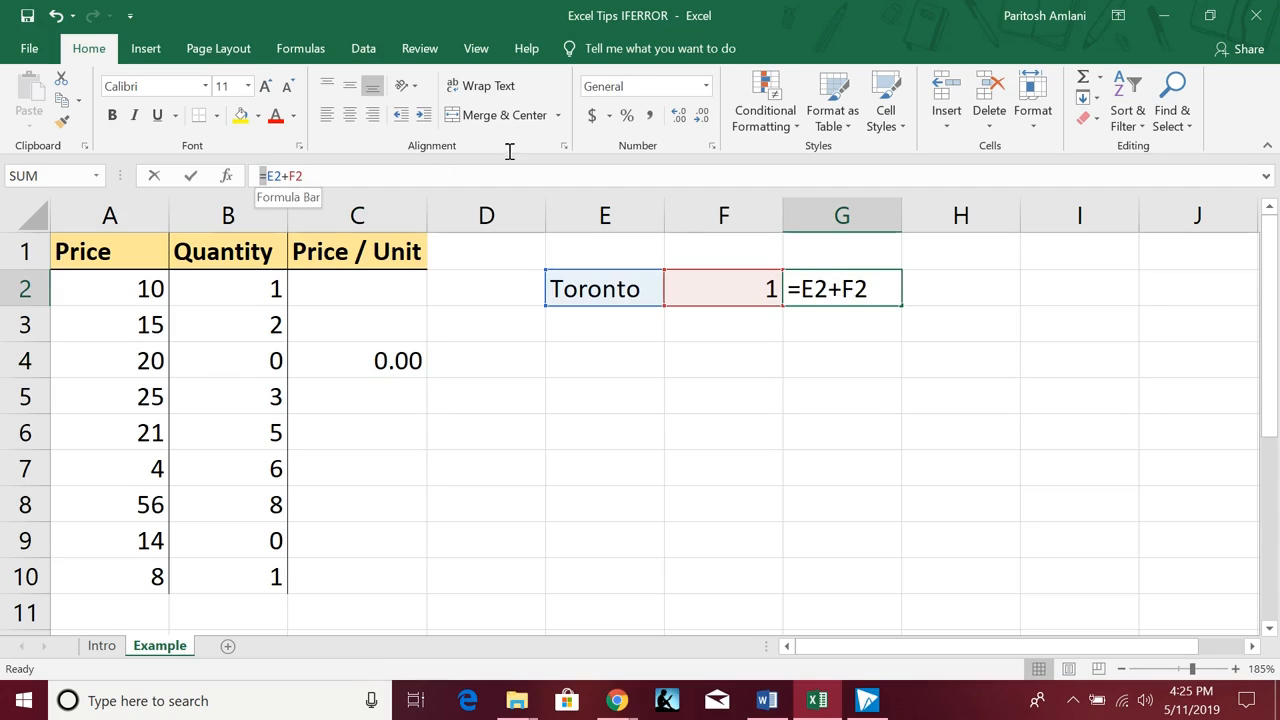
key("Delete")
key("Delete")
key("Delete")
key("Delete")
key("Delete")
key("Delete")
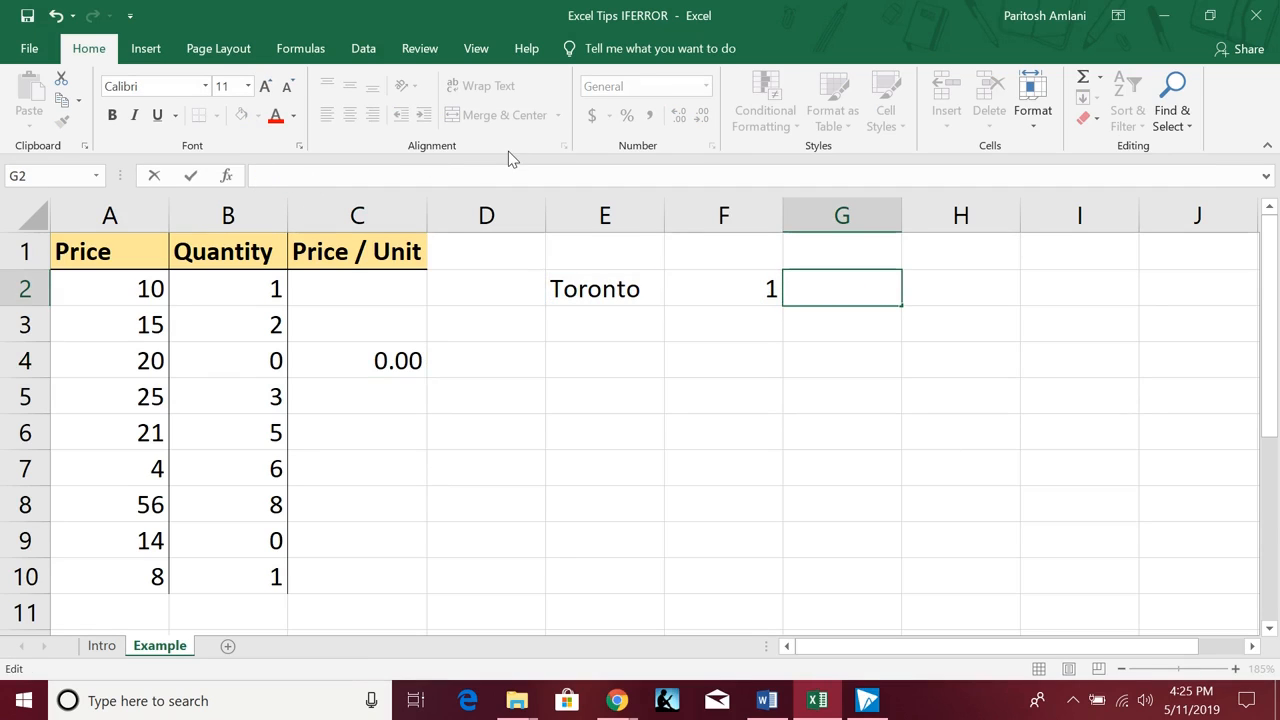
- Start an IFERROR formula in cell G2 with E2+F2 as the value to check
type("=ife")
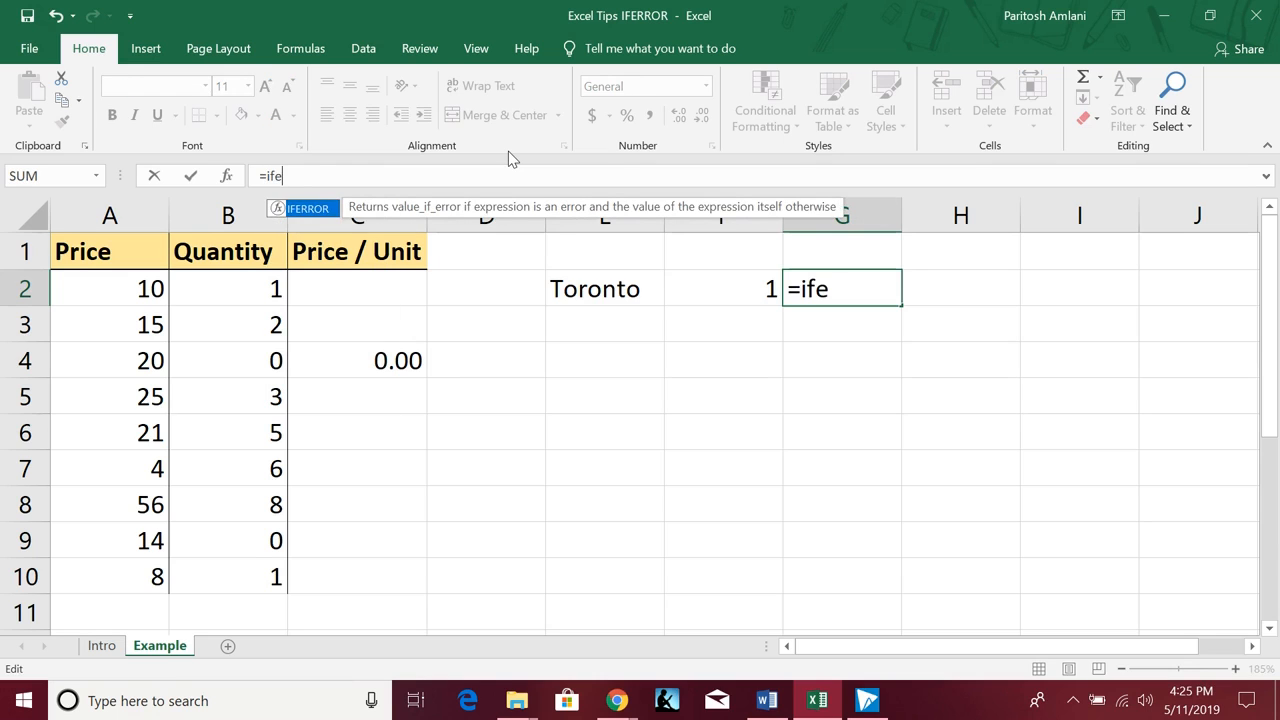
key("Tab")
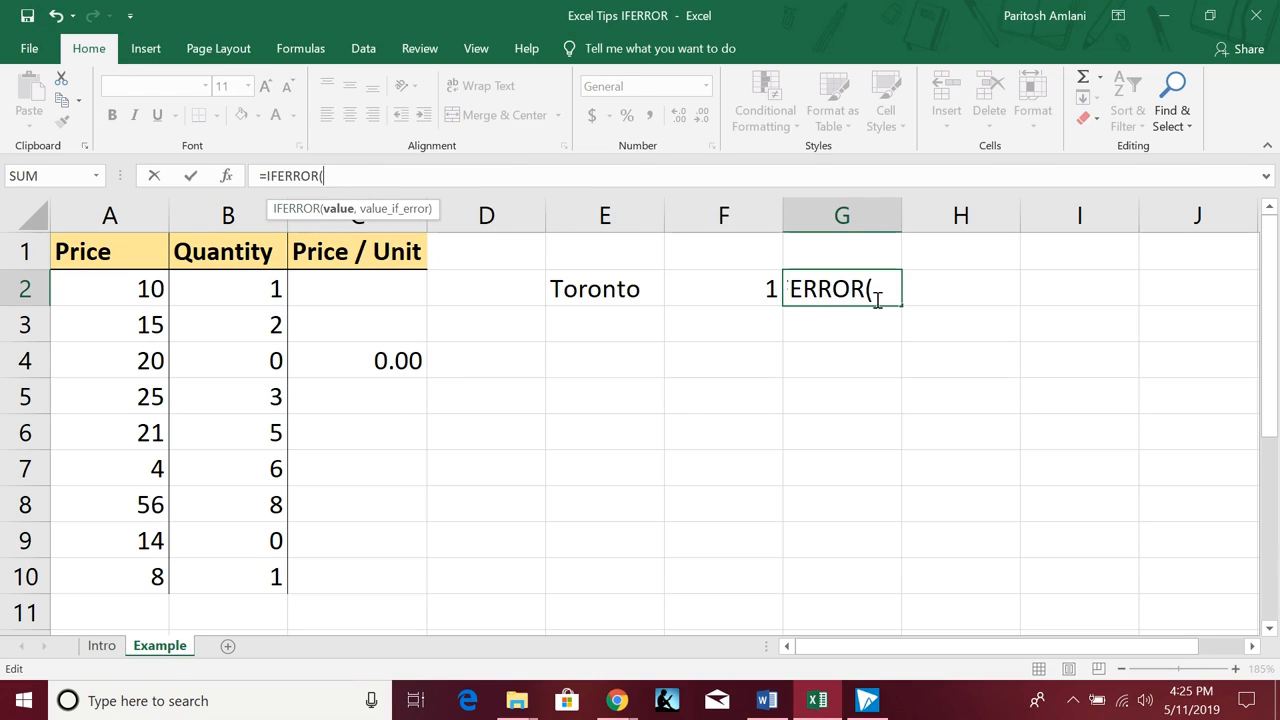
left_click(630, 282)
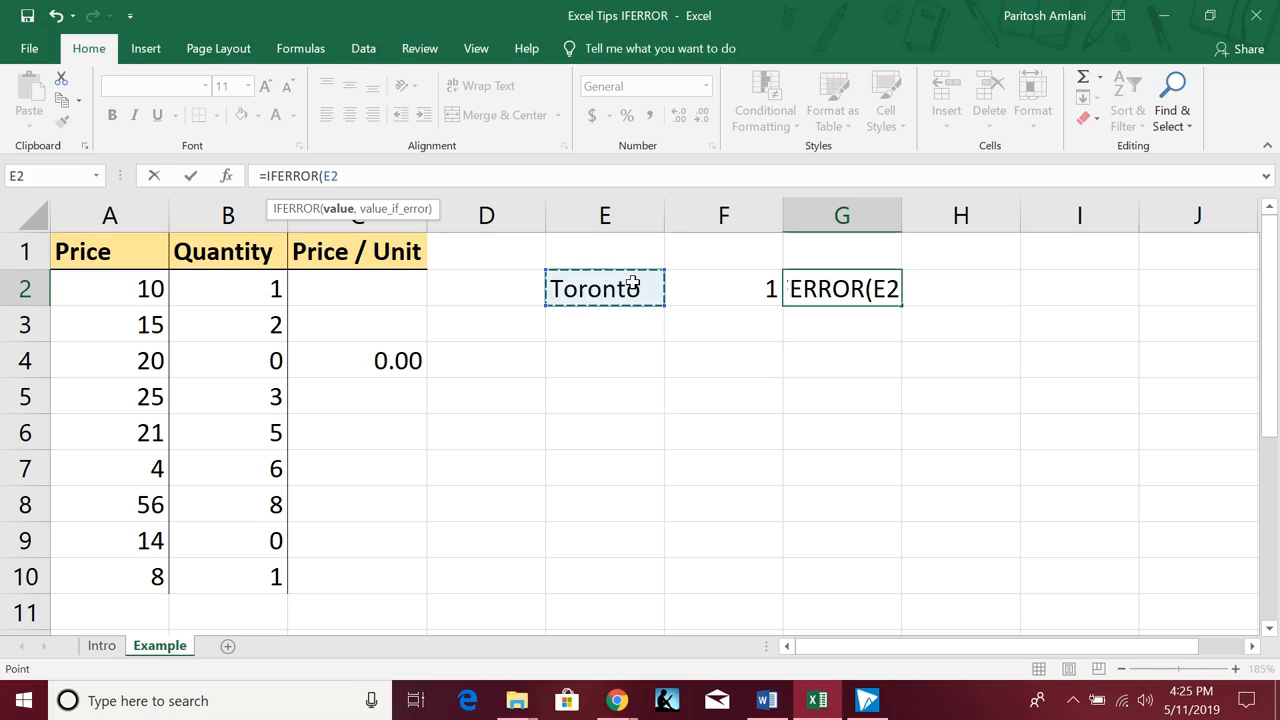
type("+")
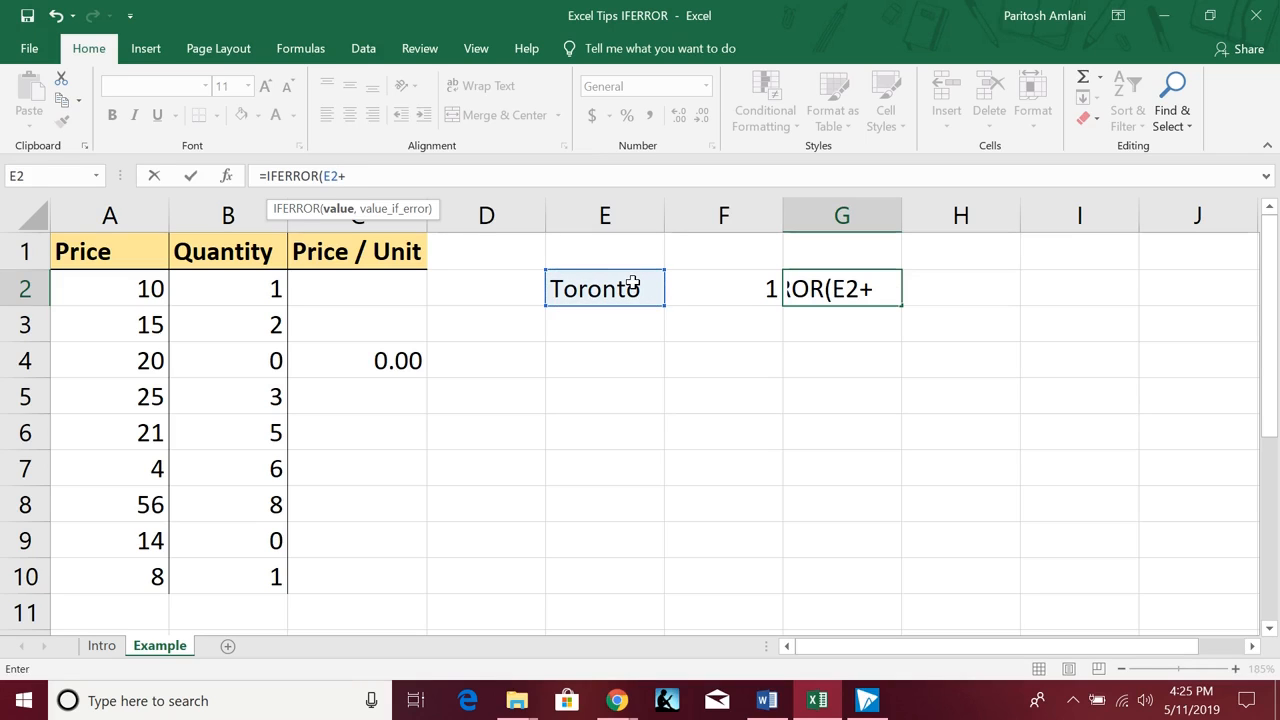
left_click(706, 290)
type(",")
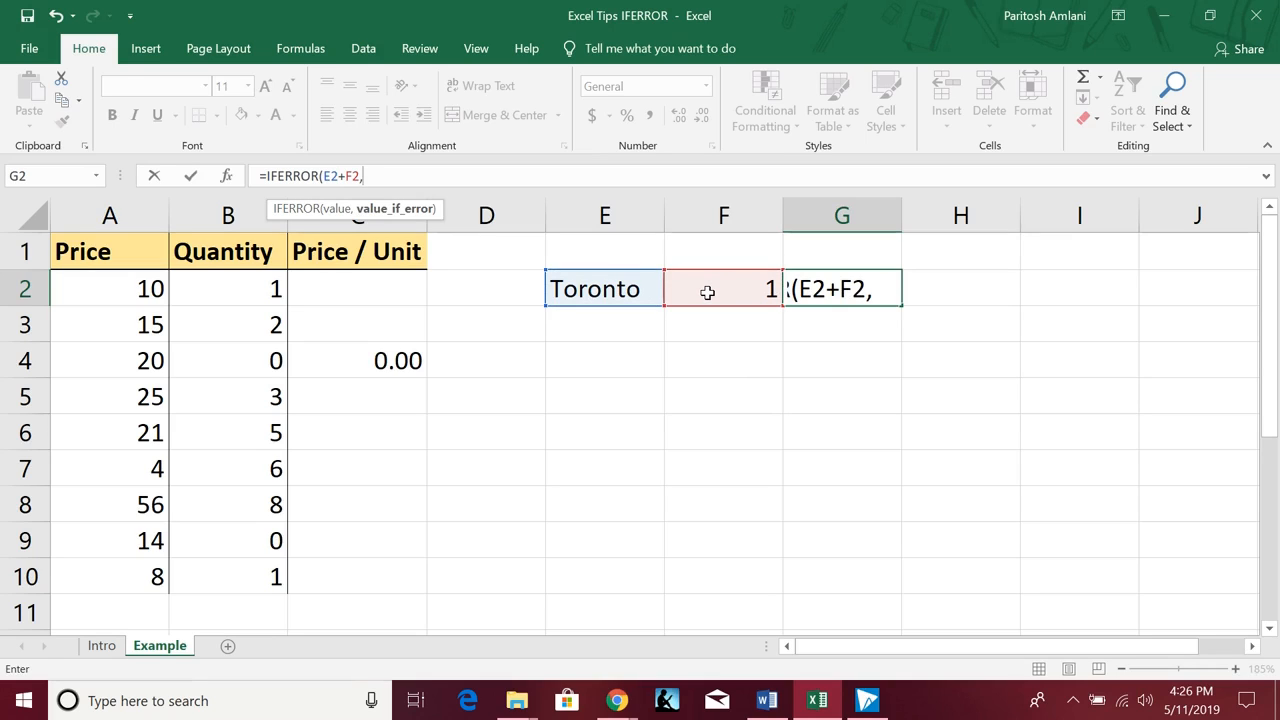
- Complete the IFERROR formula in cell G2 with the text "Error" as the value if error
type("\"Eroor\"")
key("BackSpace")
key("BackSpace")
key("BackSpace")
key("BackSpace")
type("ror")
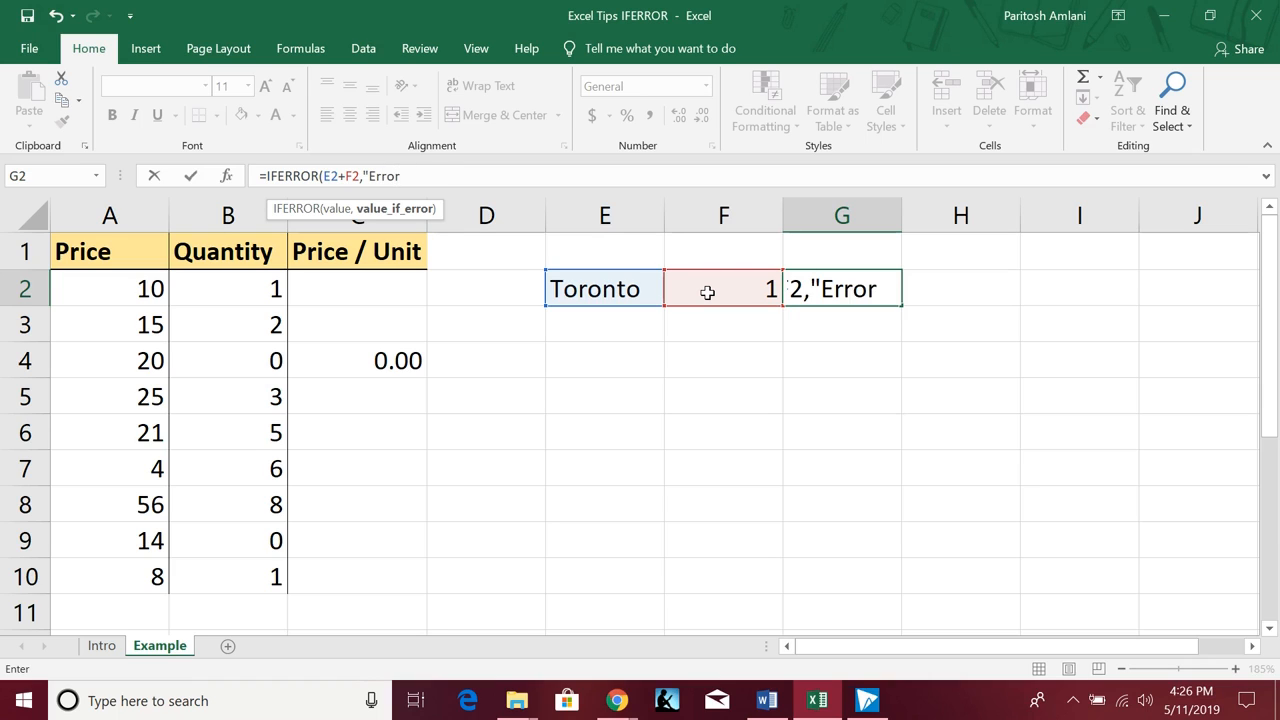
type("\")")
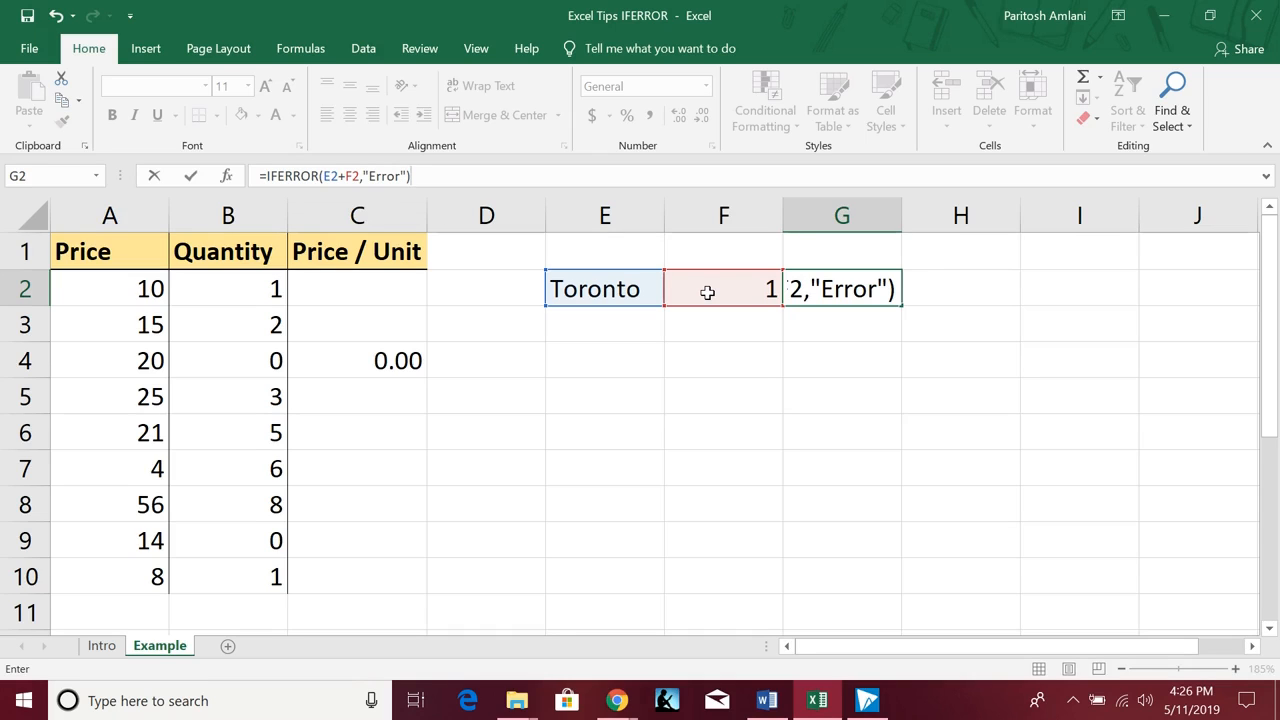
key("Return")
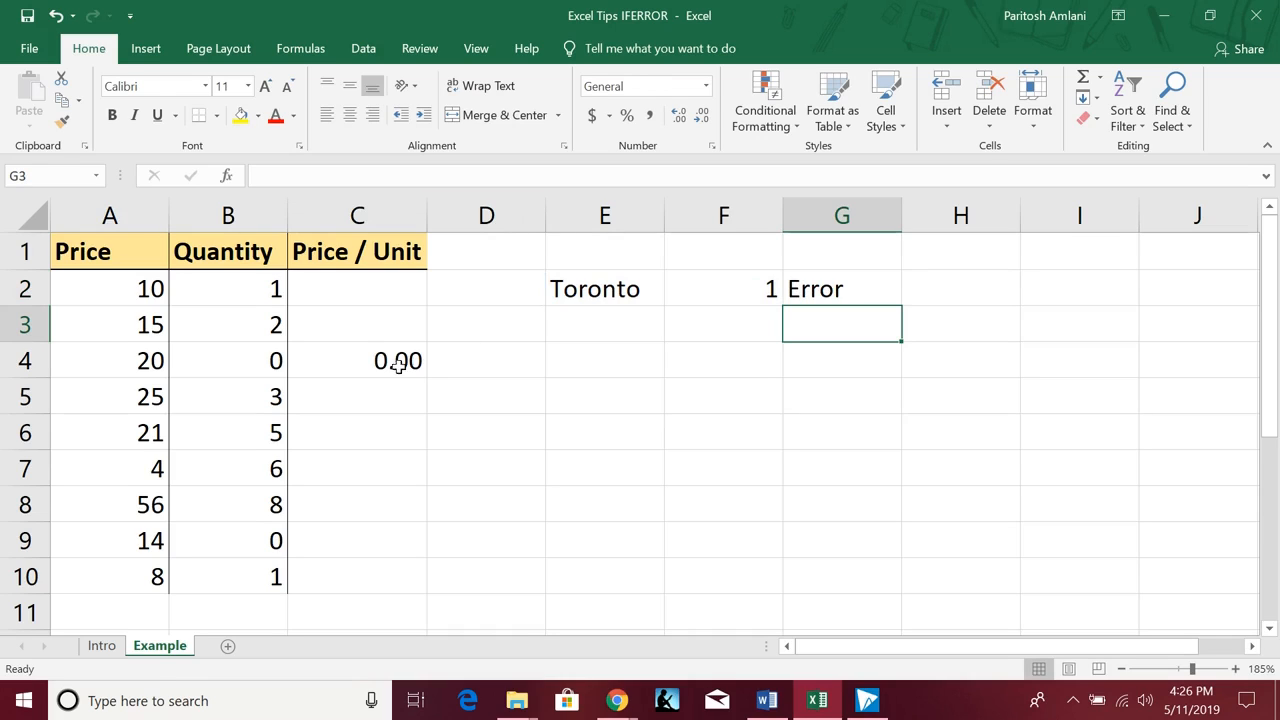
- Fill the IFERROR formula from C4 up to C2 and down to C10 to complete the Price / Unit column
left_click(364, 363)
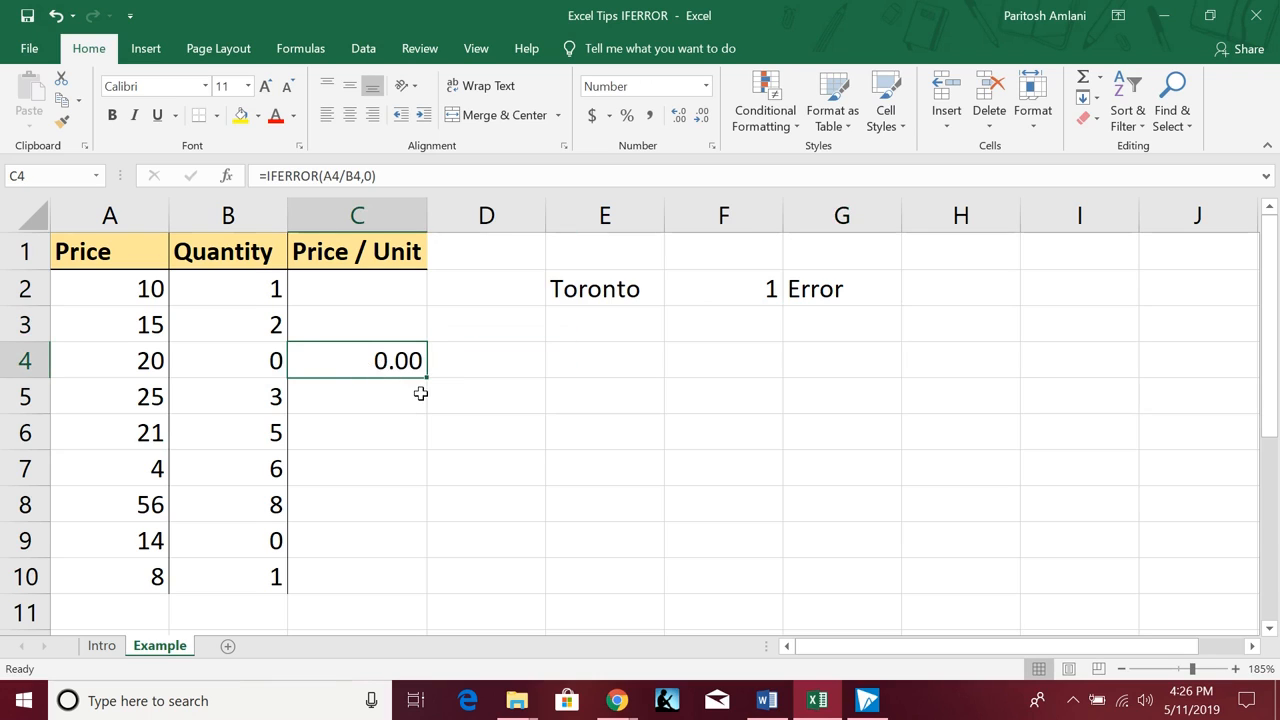
left_click_drag(429, 380, 415, 290)
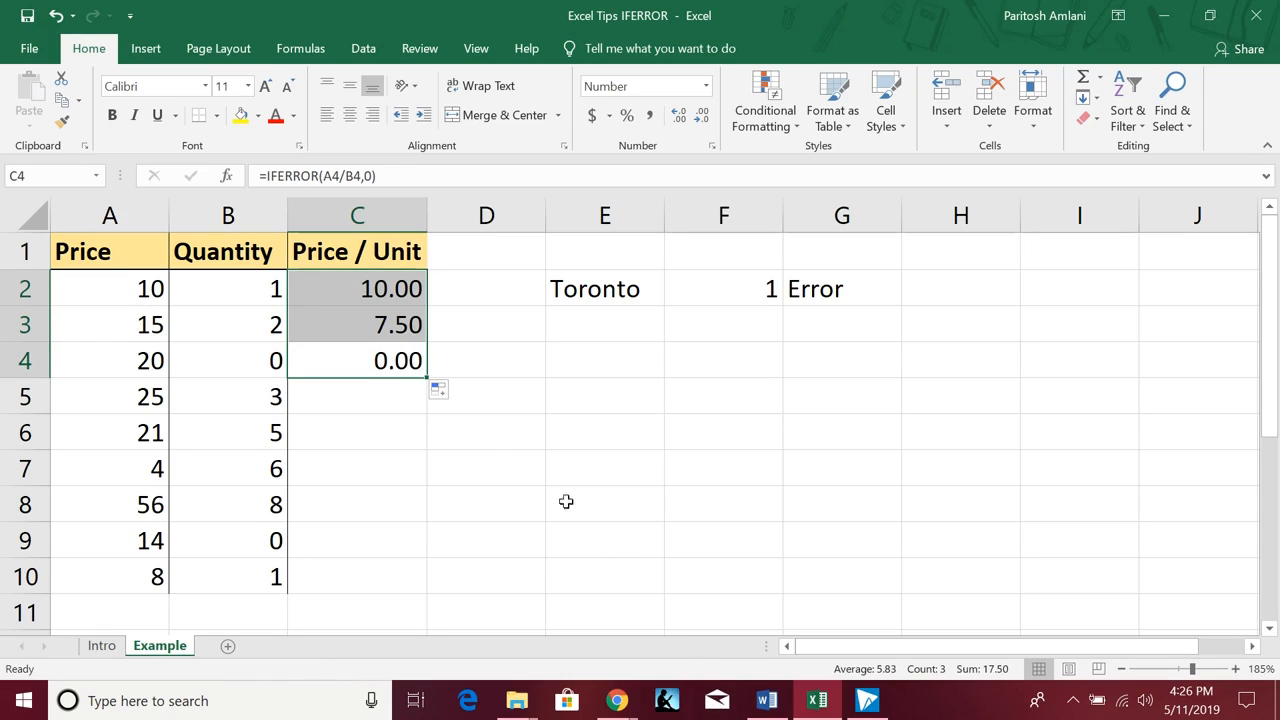
left_click_drag(427, 379, 419, 537)
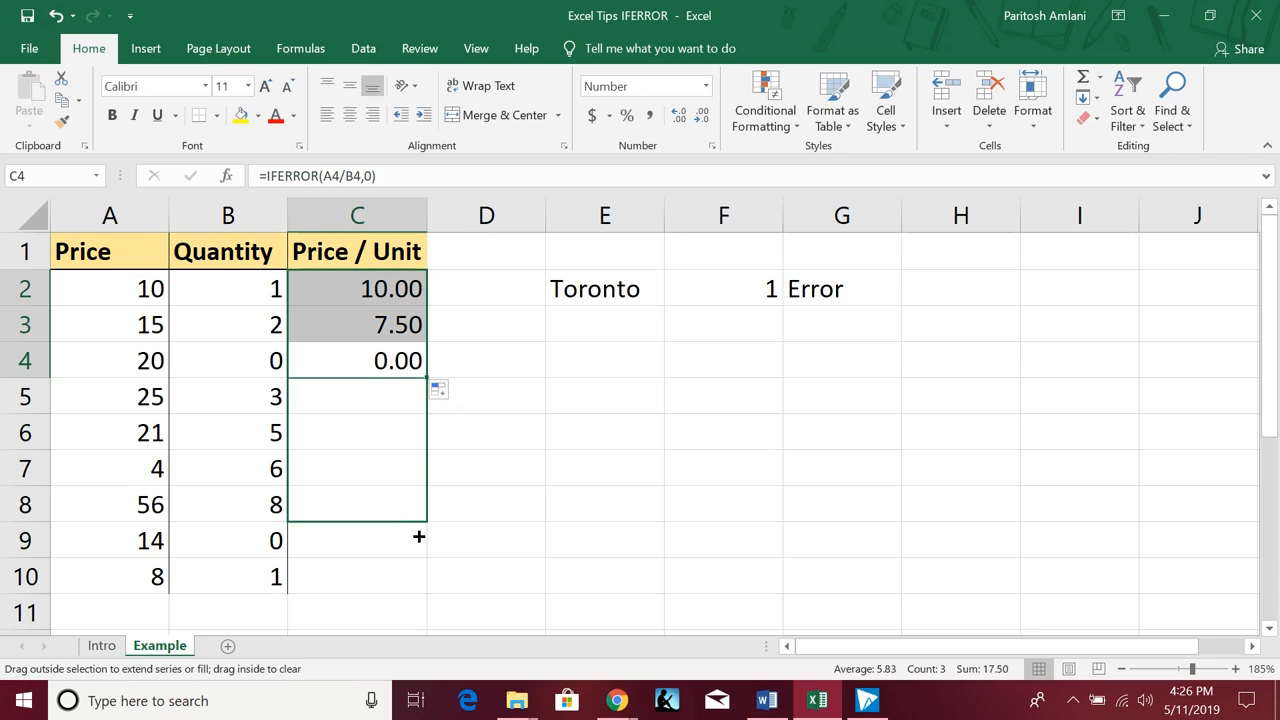
left_click_drag(419, 537, 419, 553)
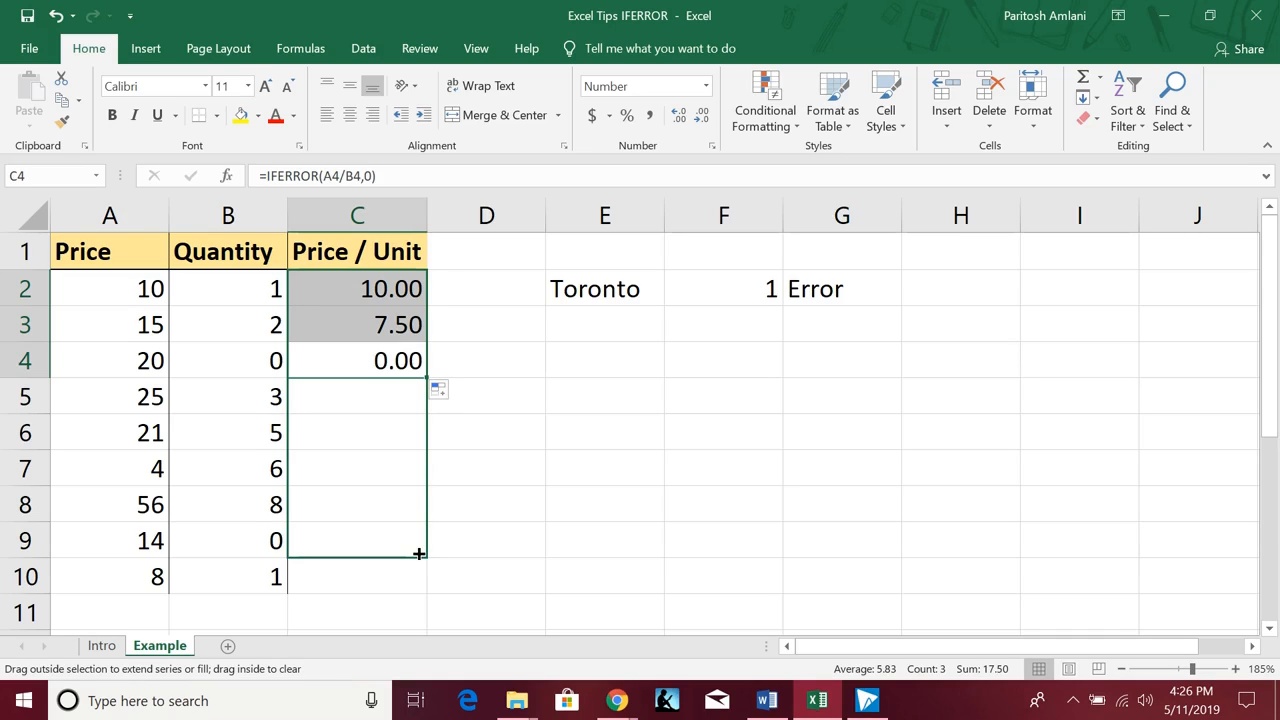
left_click_drag(419, 553, 417, 580)
left_click(581, 560)
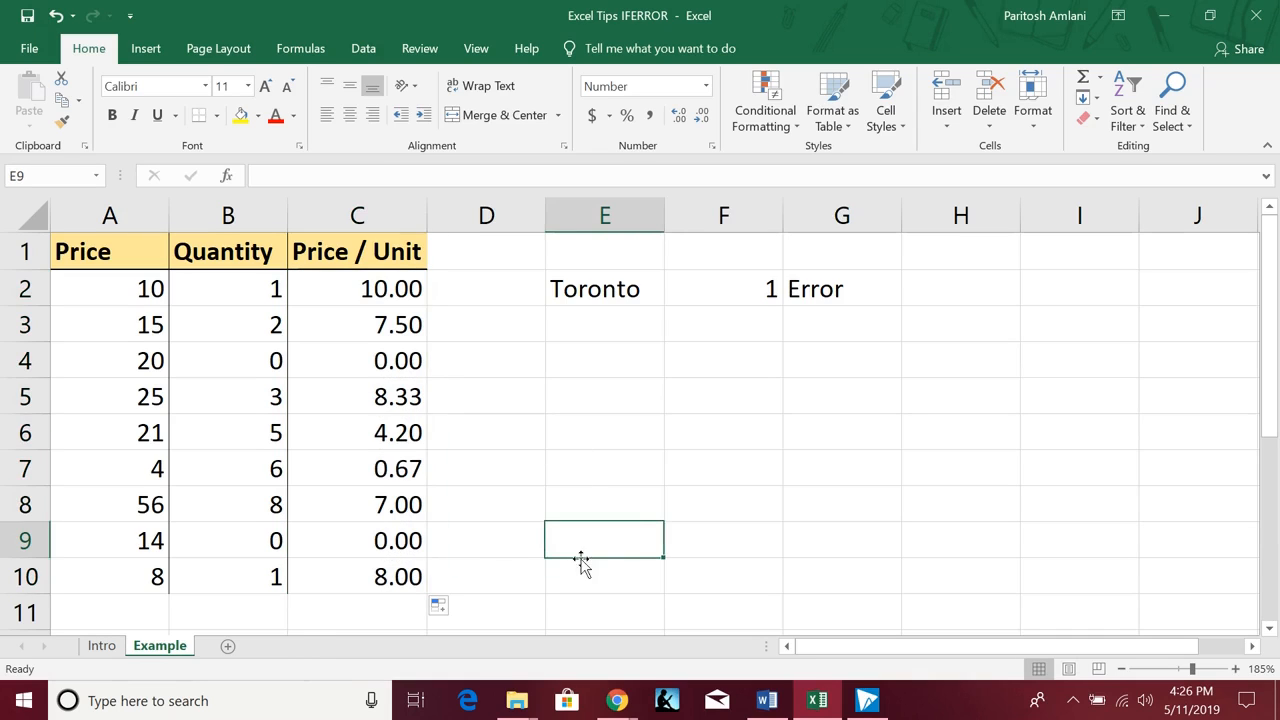
- Examine the filled formula in C10, the zero quantities in B9 and B4, and the corresponding formulas in C4 and C9
left_click(390, 590)
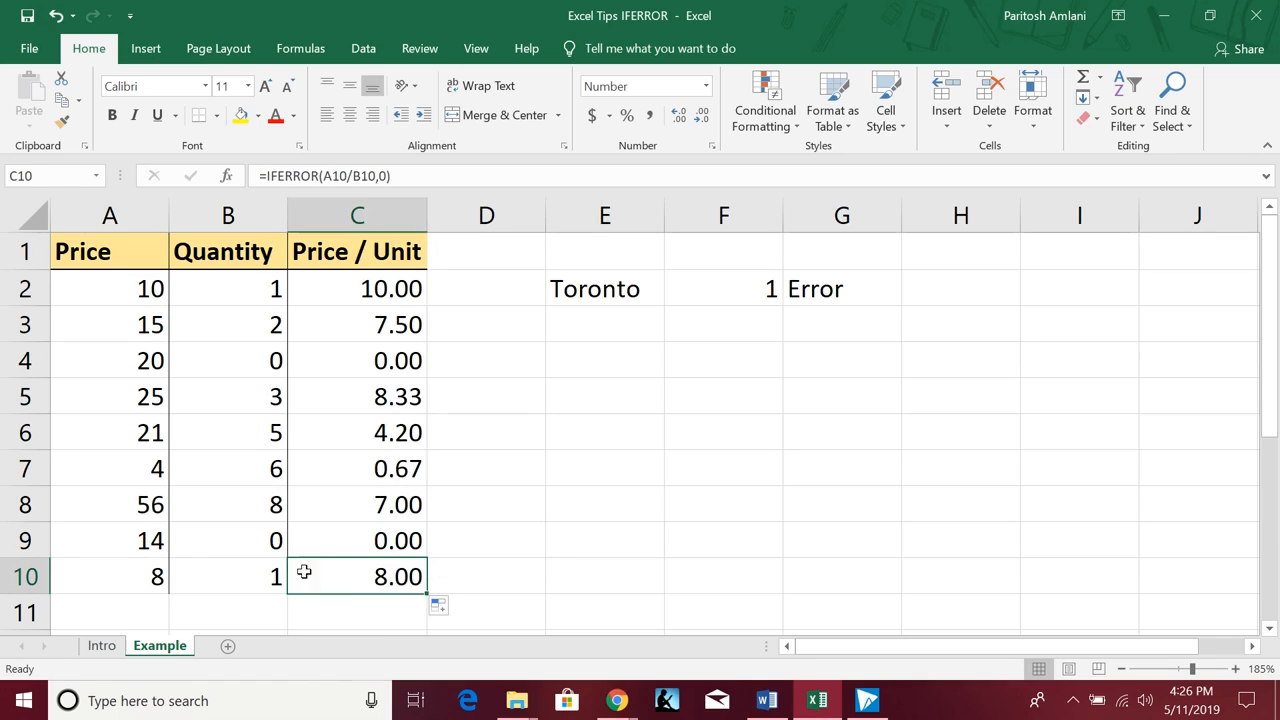
left_click(217, 543)
left_click(258, 383)
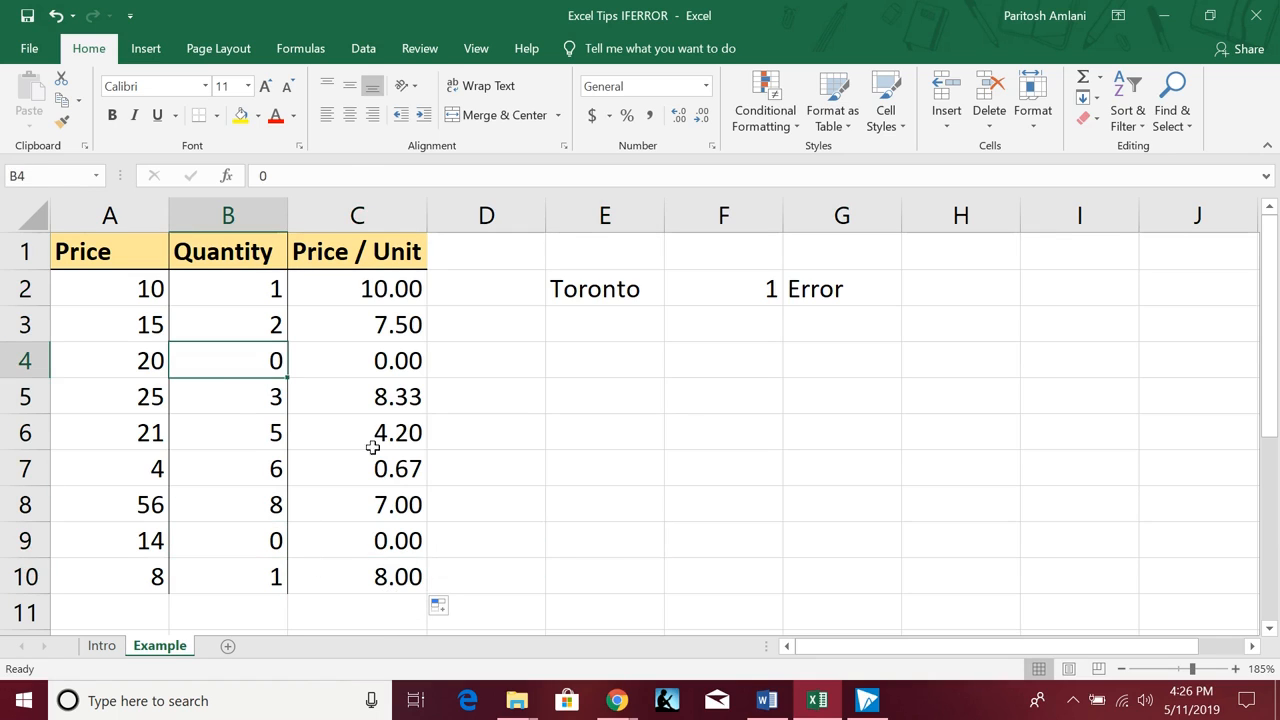
left_click(388, 368)
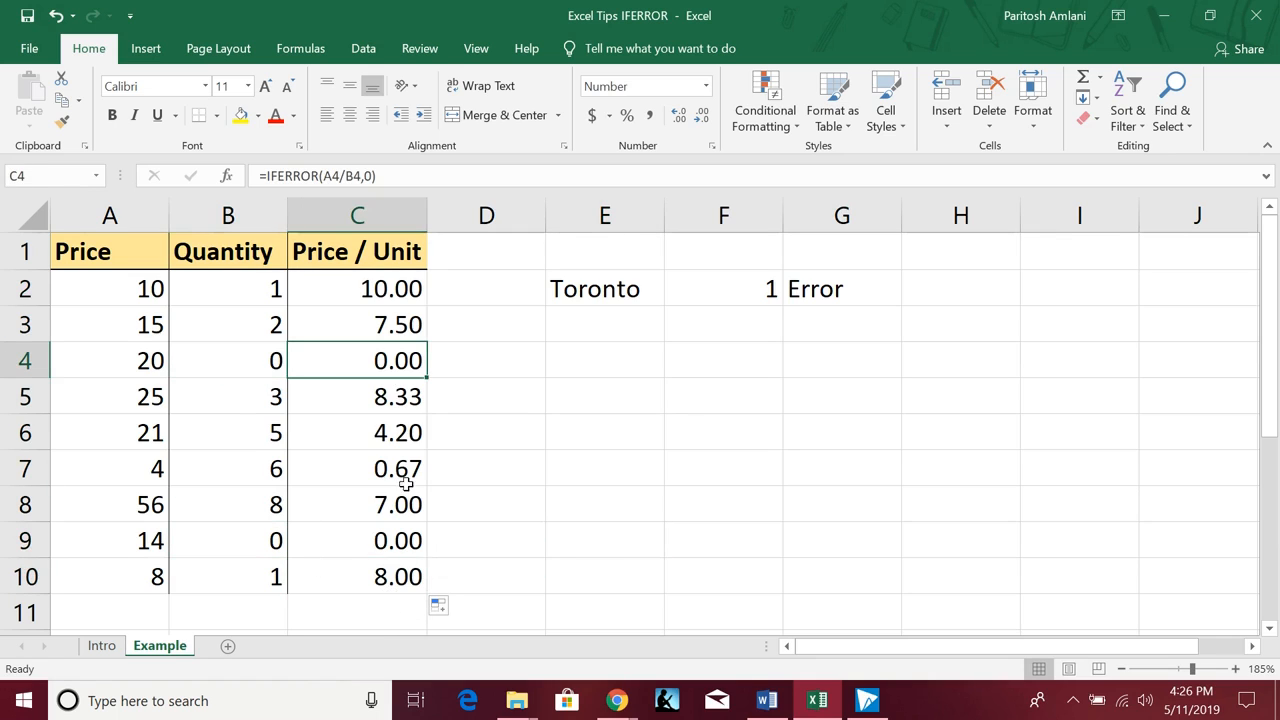
left_click(407, 540)
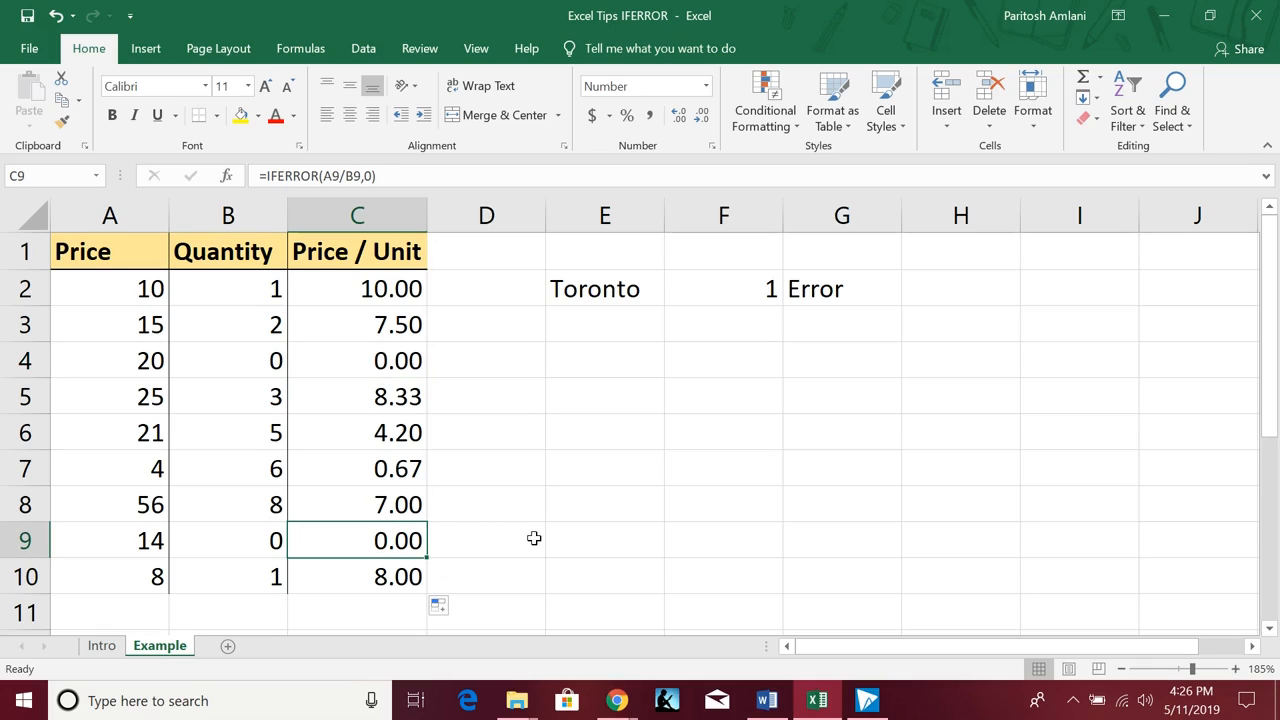